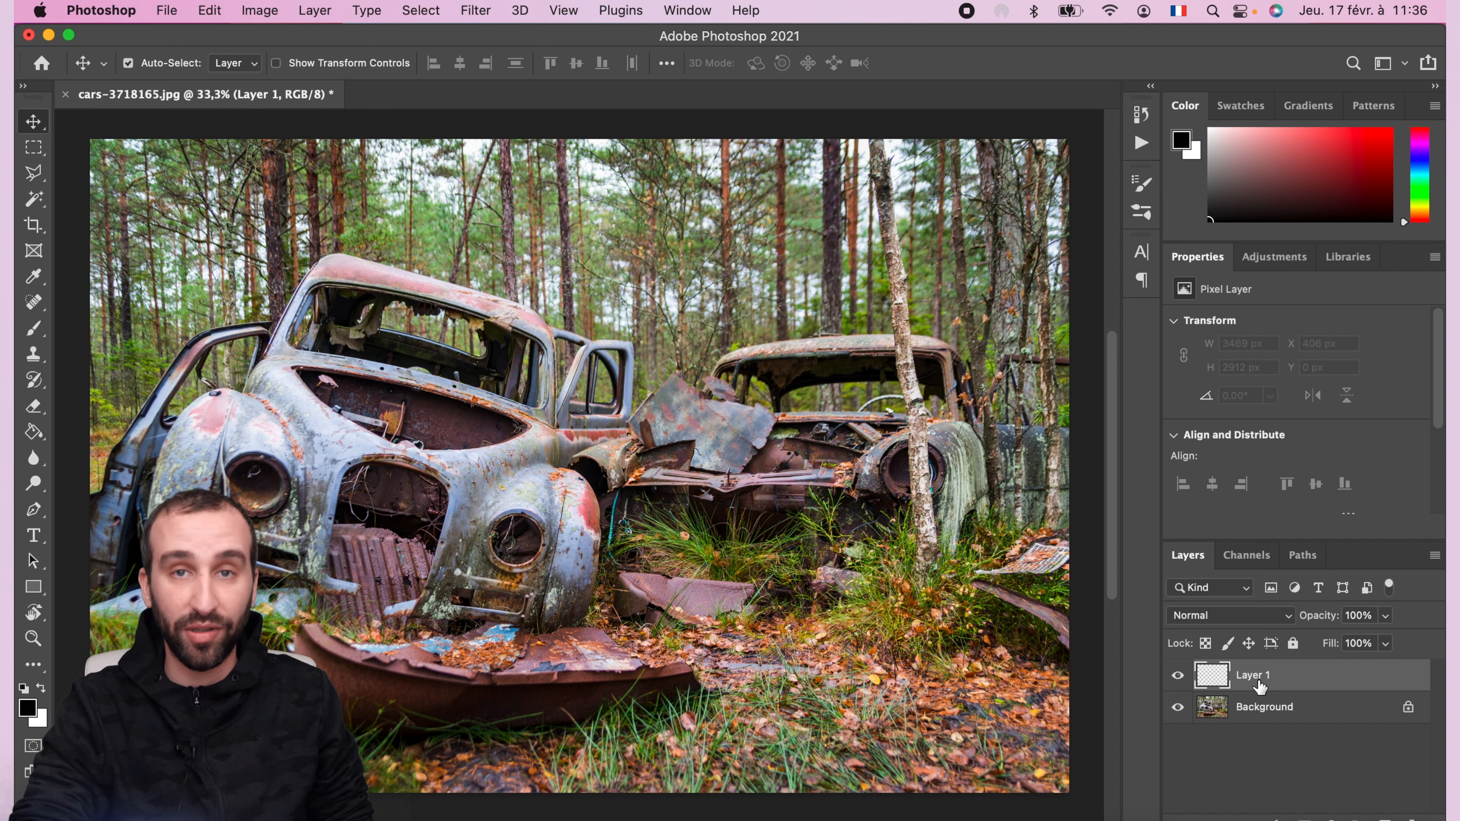
# Step: Rename the new empty layer above the Background as "brush"
pyautogui.write('brush')
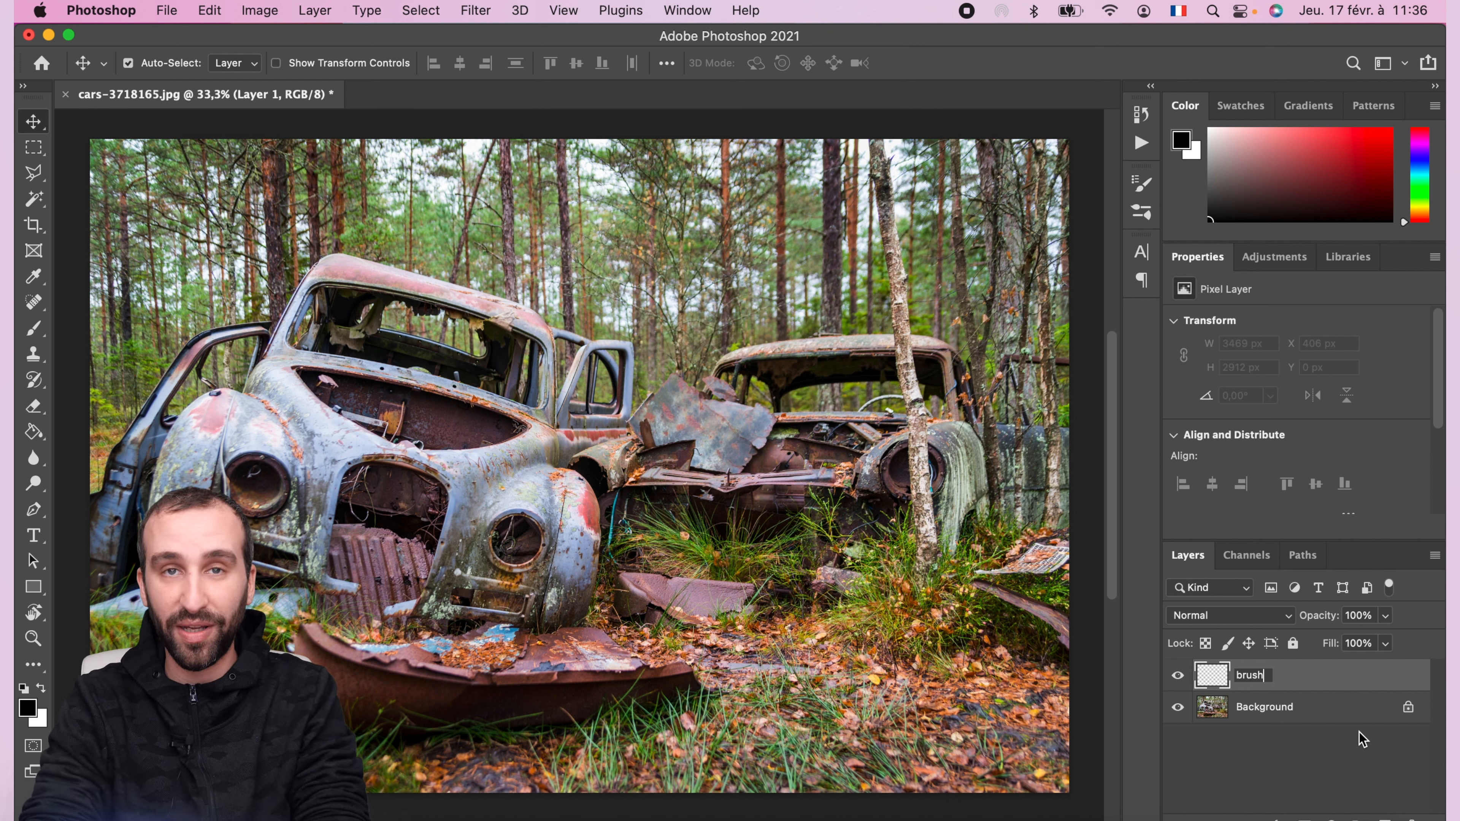
pyautogui.press('Return')
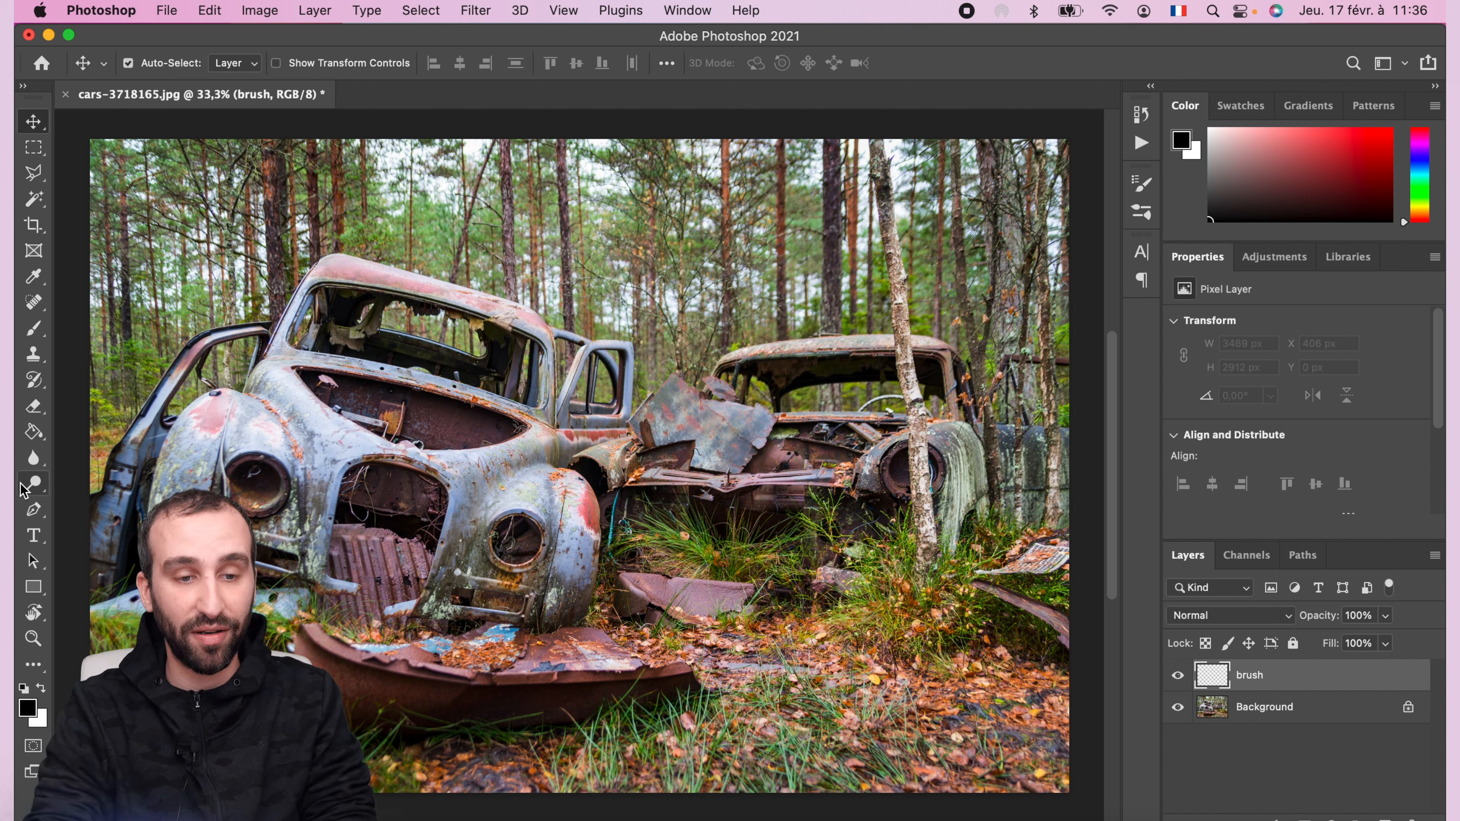
# Step: Activate the Brush tool and set the foreground colour to the orange-yellow ffba00
pyautogui.click(33, 338)
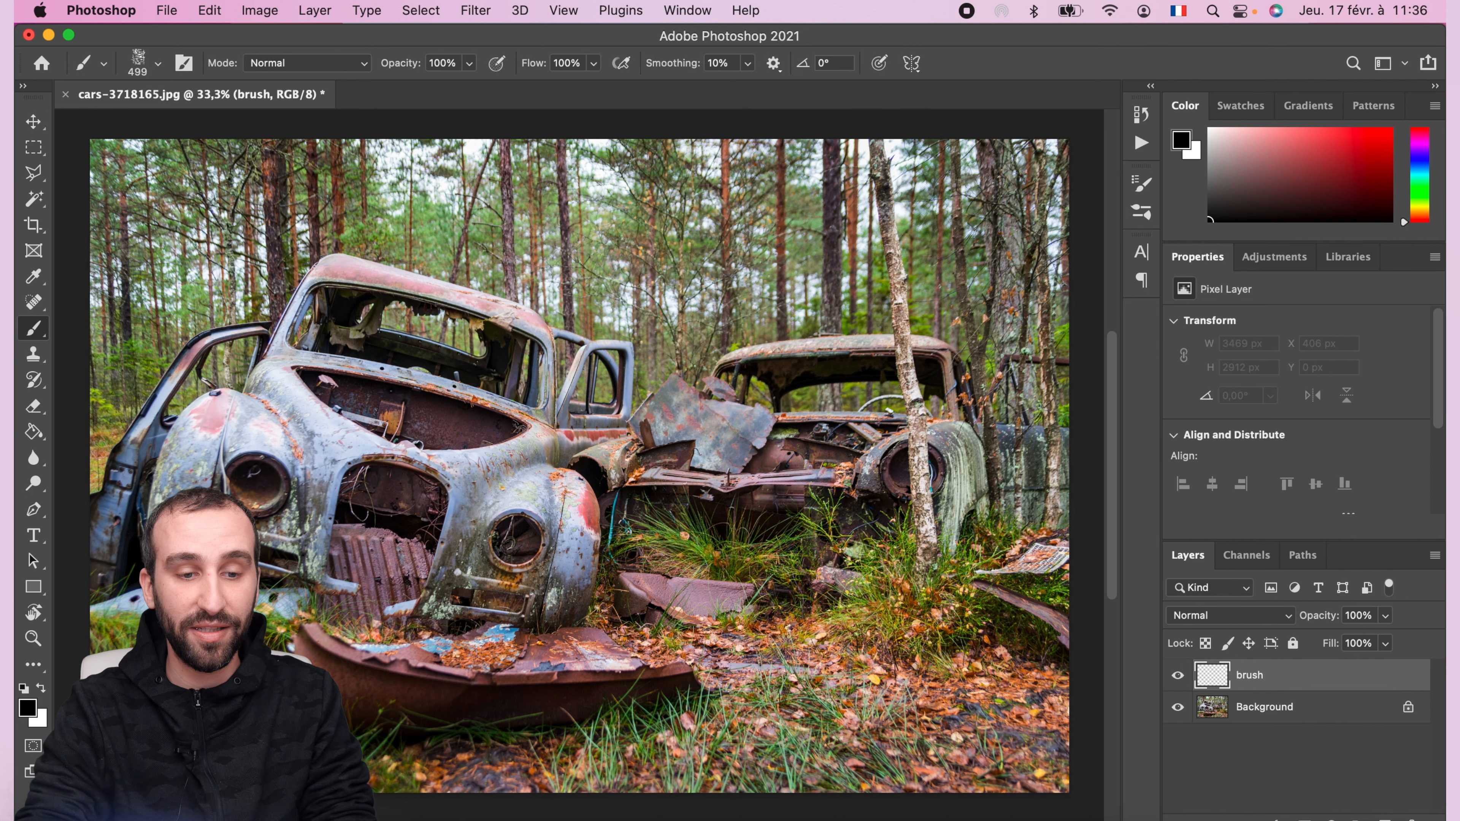
pyautogui.click(27, 707)
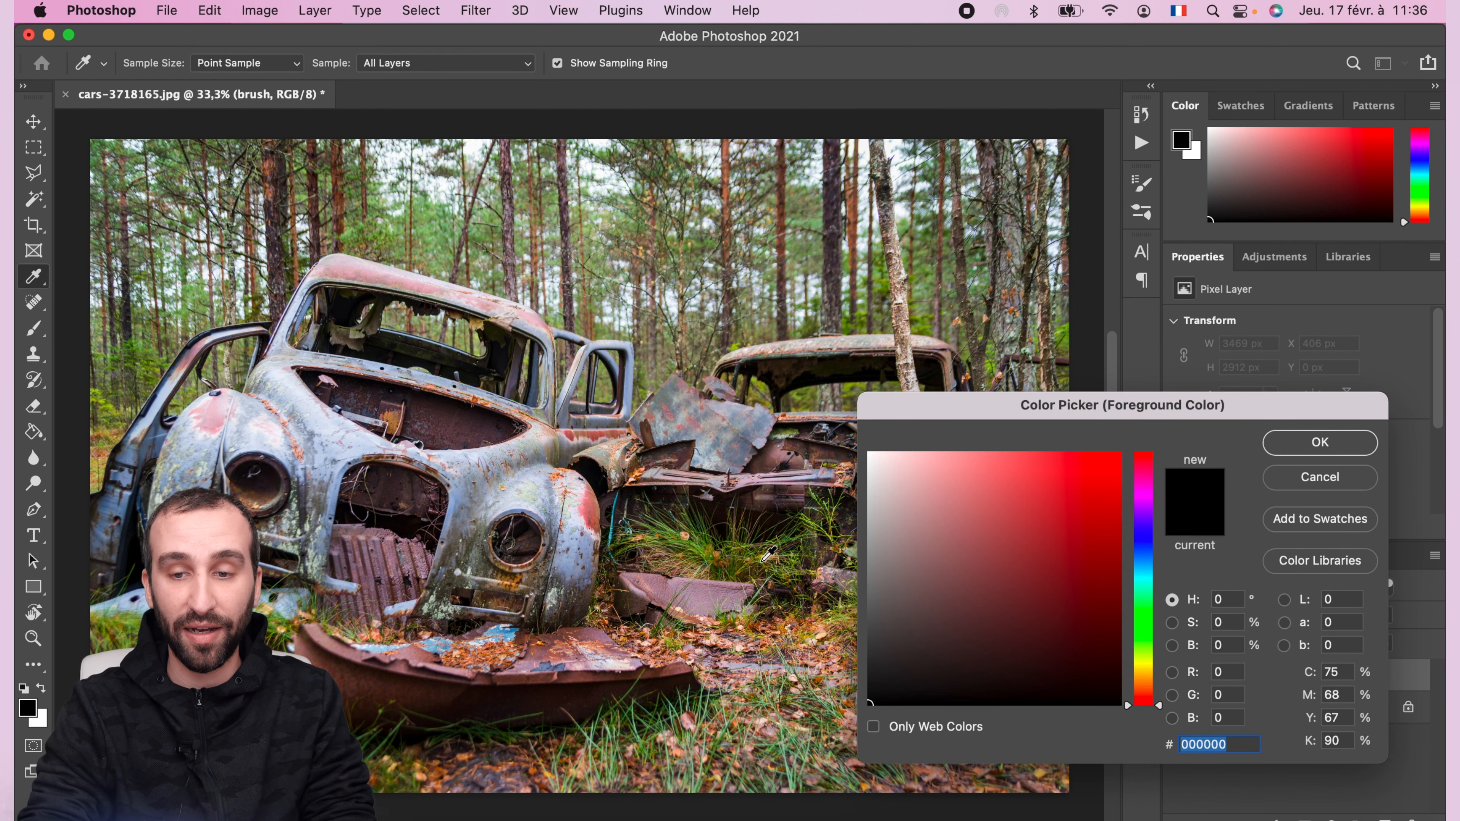
pyautogui.click(1144, 674)
pyautogui.click(1119, 458)
pyautogui.moveTo(1140, 440); pyautogui.dragTo(1142, 439)
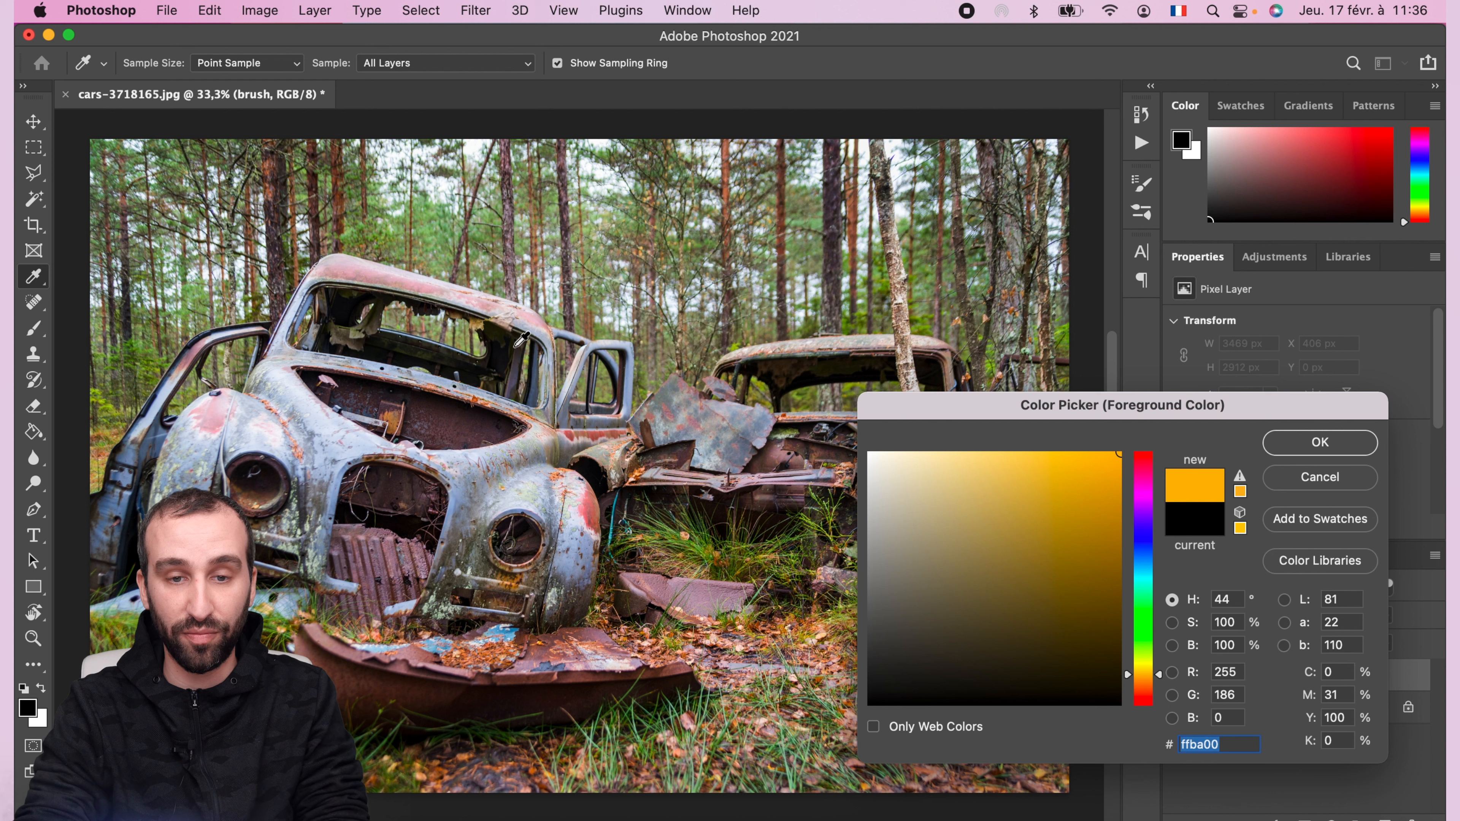
pyautogui.click(1316, 443)
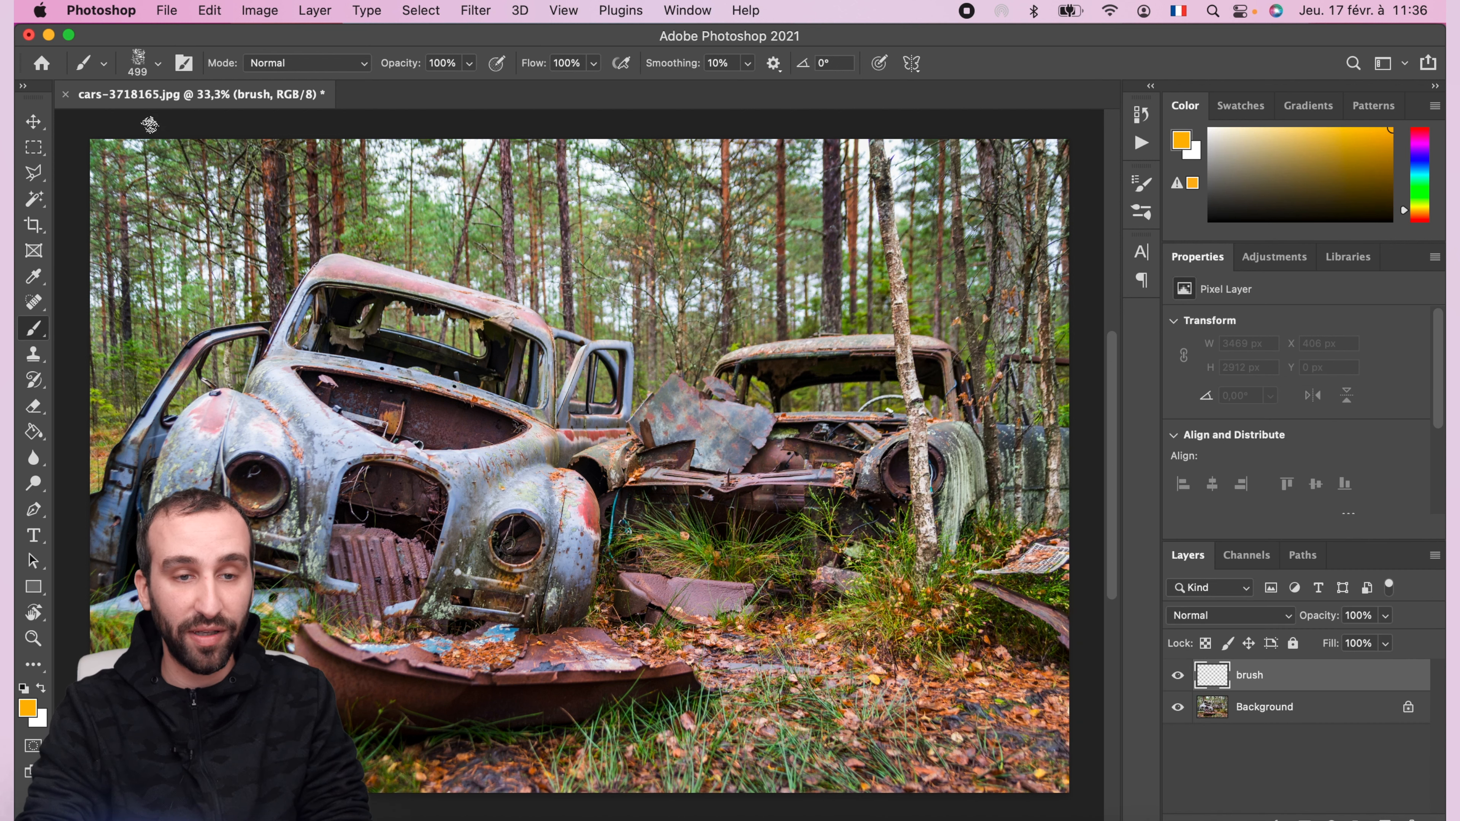
# Step: Choose the soft round brush Arrondi flou and set its size to 156 px
pyautogui.click(155, 61)
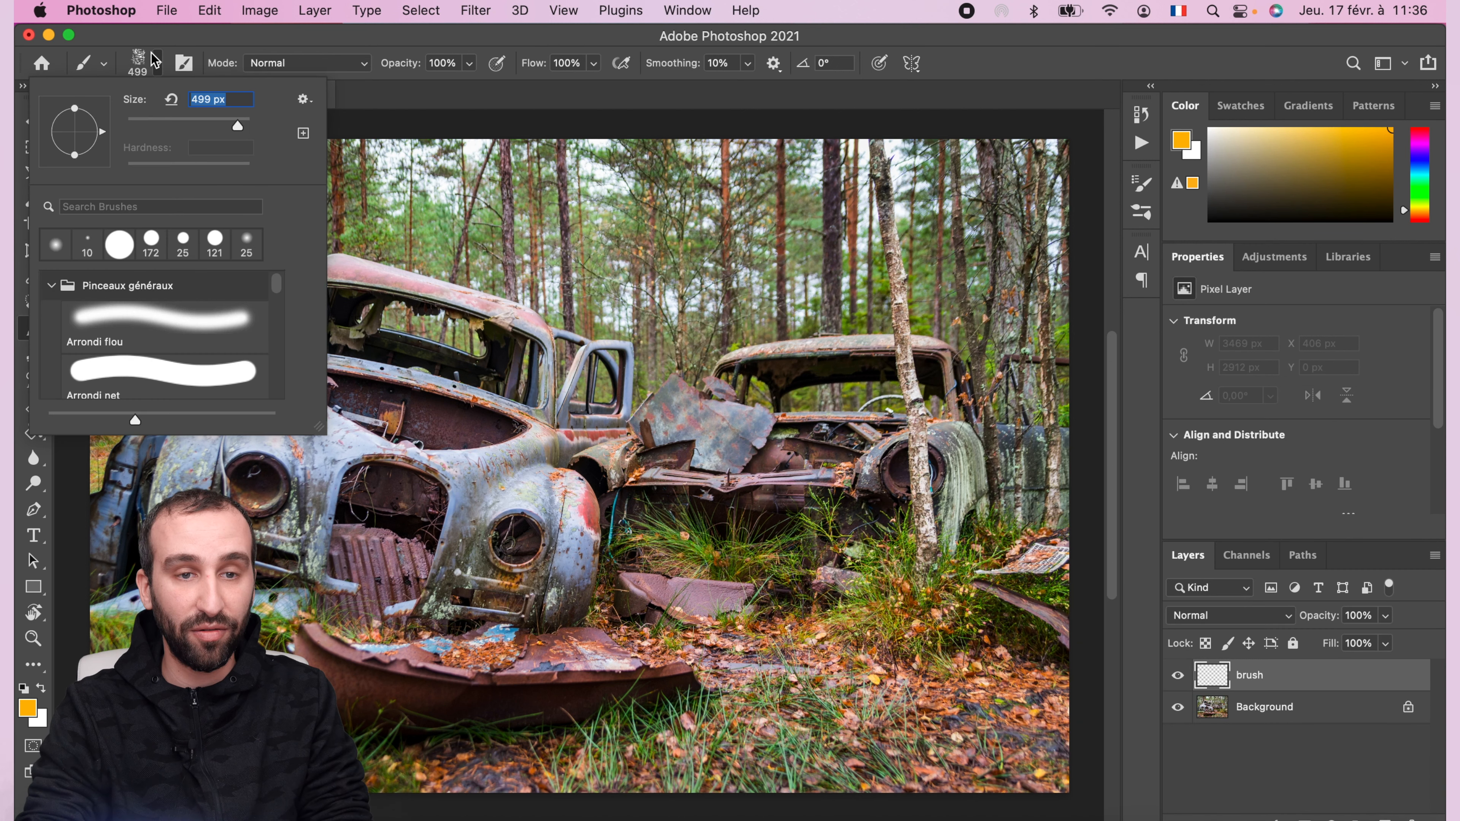
pyautogui.click(197, 326)
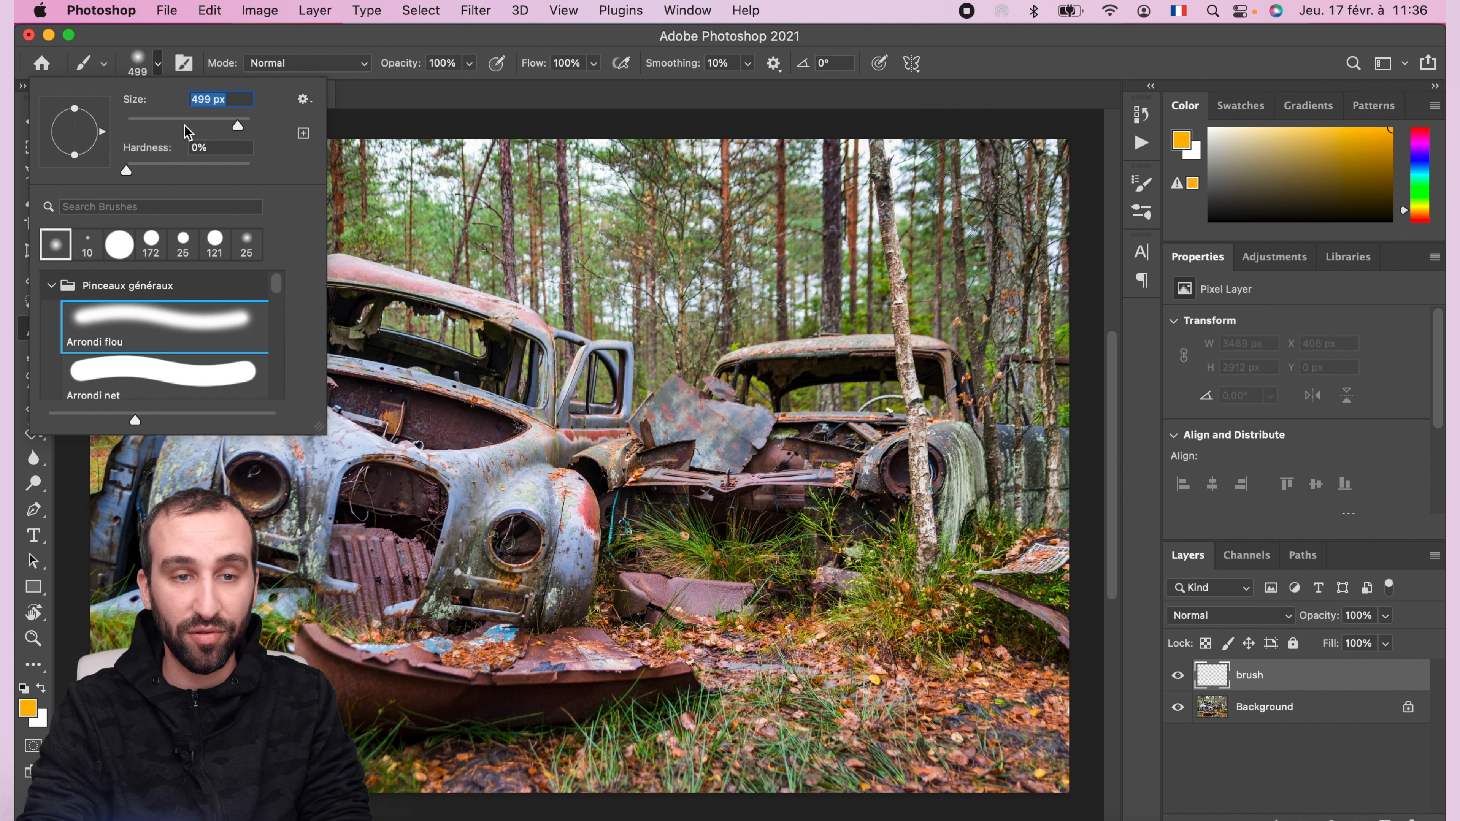
pyautogui.click(207, 120)
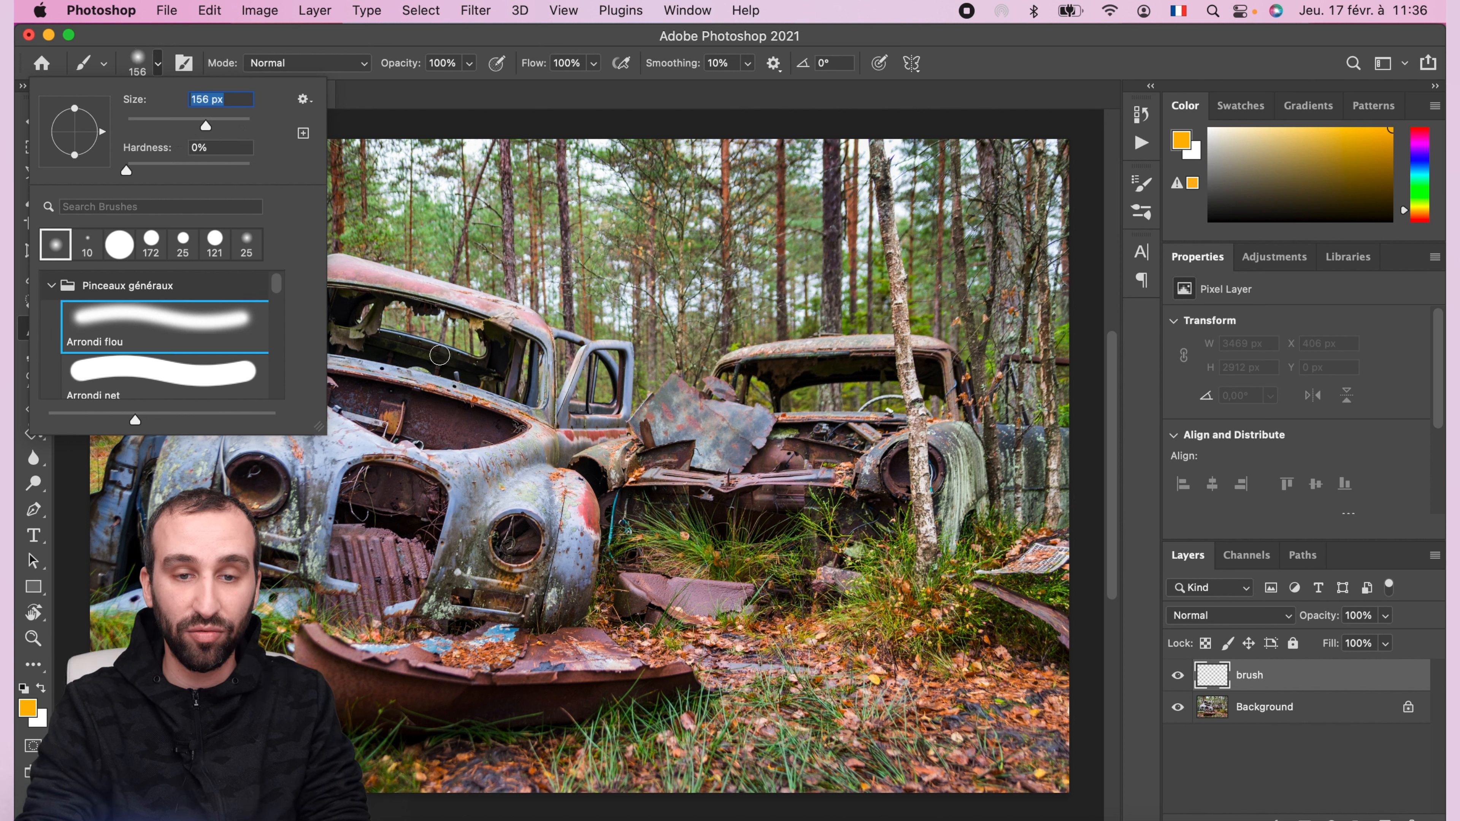
pyautogui.click(619, 106)
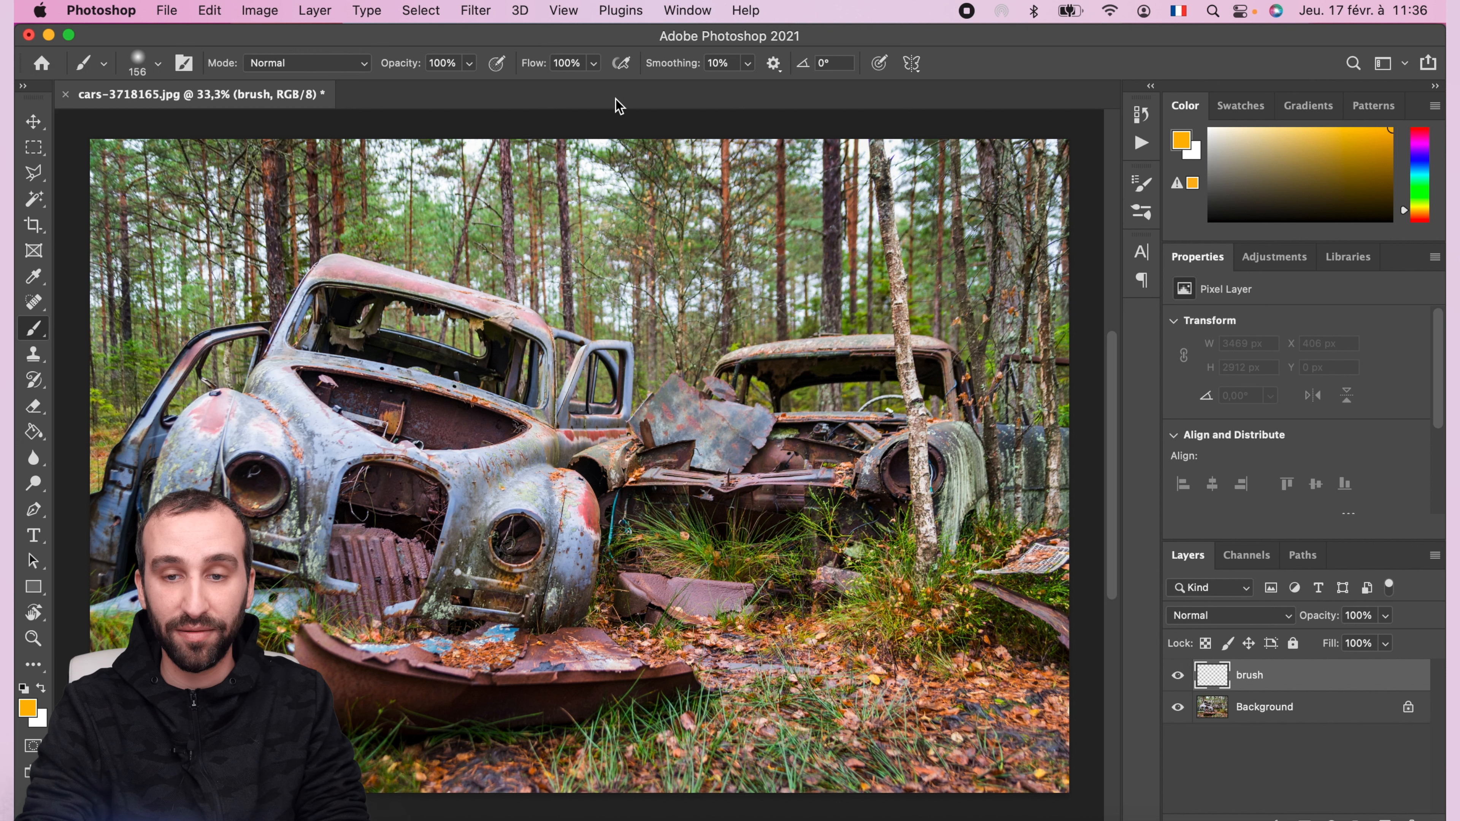
# Step: Paint orange strokes on the front car along its windshield frame, hood, headlights, grille, fender, open door and the fallen bumper in front
pyautogui.moveTo(330, 287)
pyautogui.mouseDown()
pyautogui.moveTo(486, 316)
pyautogui.moveTo(555, 366)
pyautogui.mouseUp()
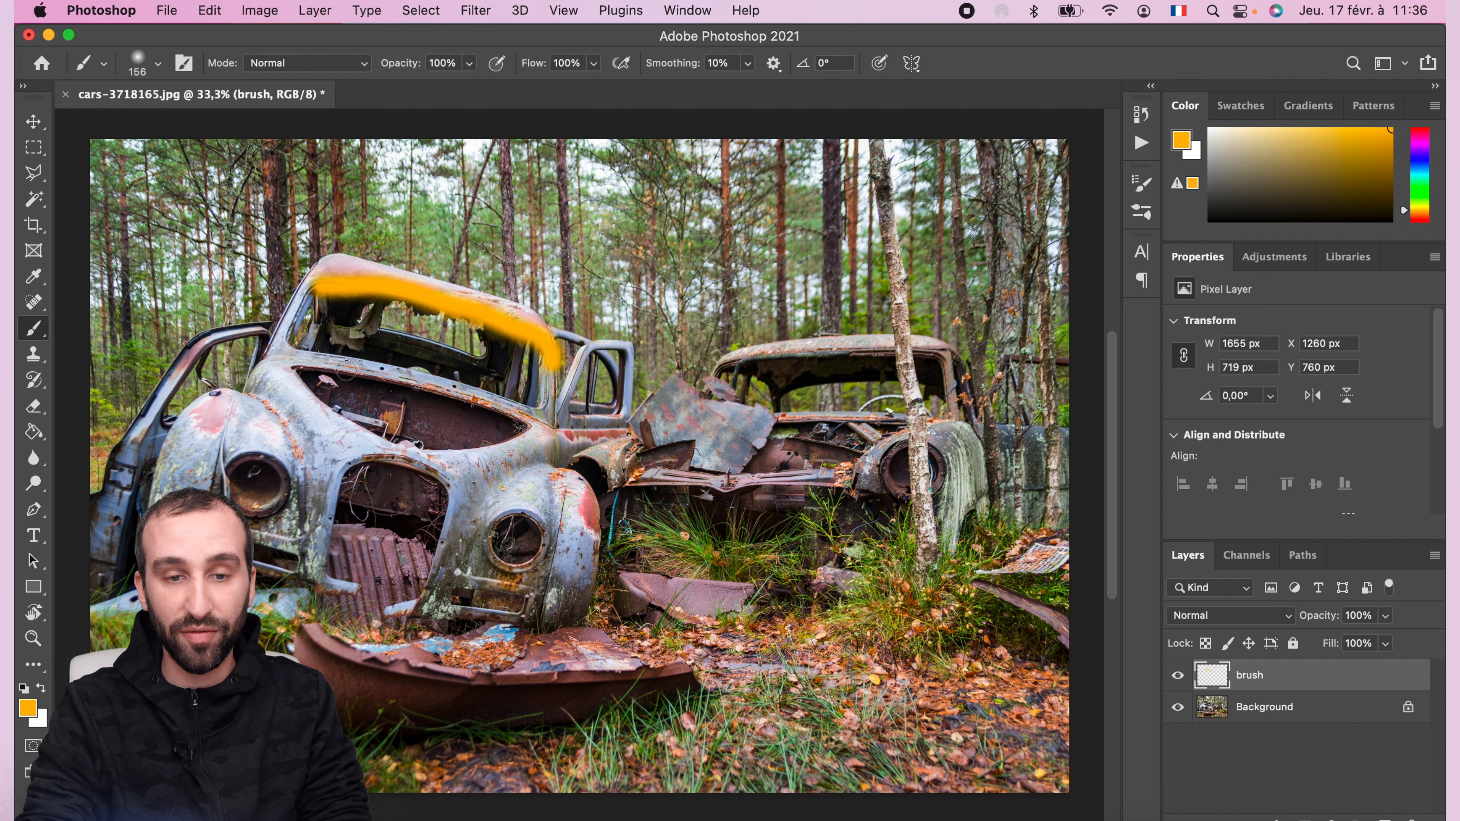
pyautogui.moveTo(290, 366)
pyautogui.mouseDown()
pyautogui.moveTo(519, 424)
pyautogui.moveTo(462, 454)
pyautogui.moveTo(400, 451)
pyautogui.mouseUp()
pyautogui.moveTo(514, 515)
pyautogui.mouseDown()
pyautogui.moveTo(538, 553)
pyautogui.moveTo(505, 568)
pyautogui.mouseUp()
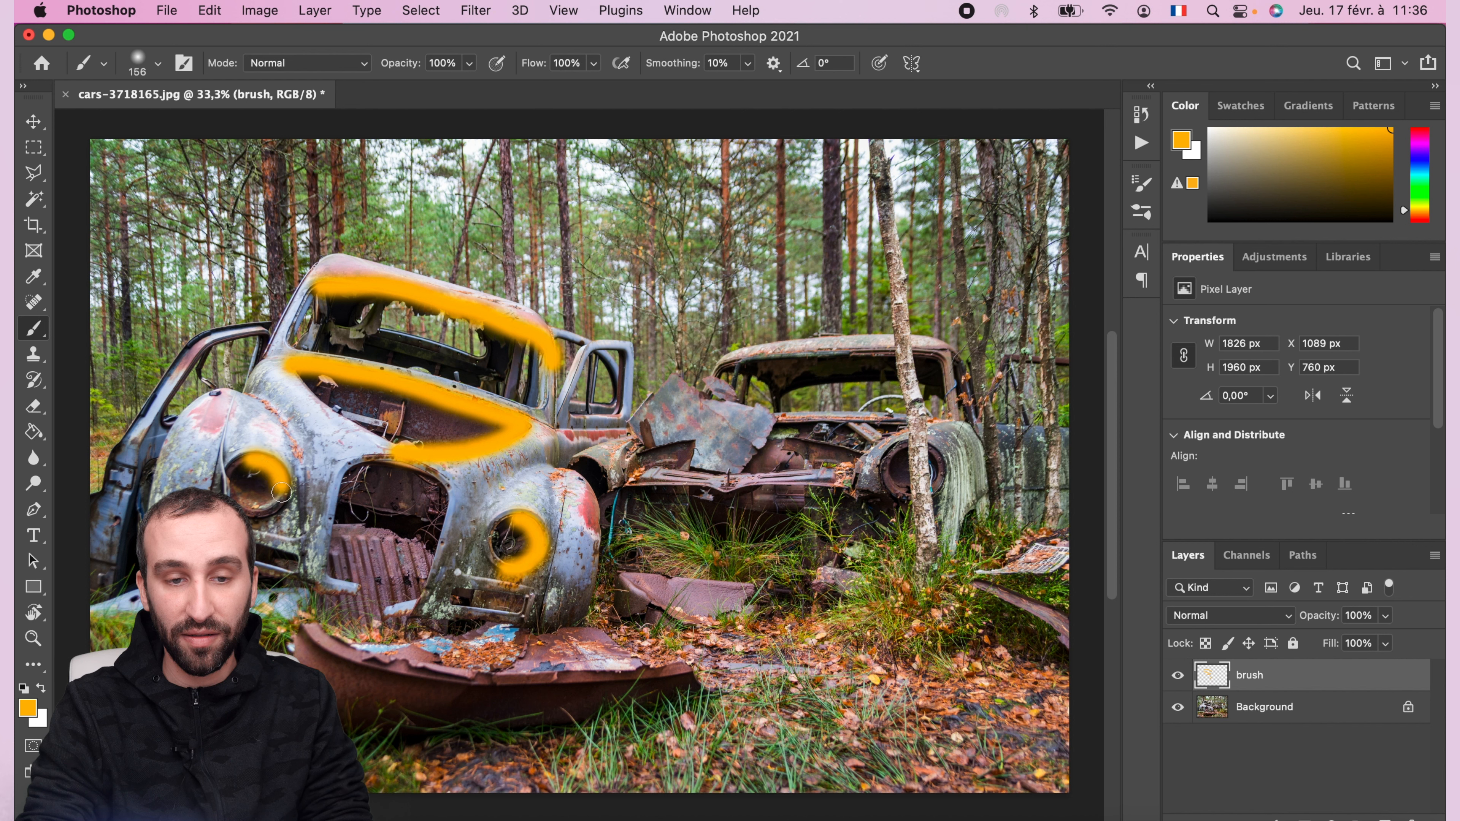
pyautogui.moveTo(281, 492); pyautogui.dragTo(235, 501)
pyautogui.moveTo(418, 479)
pyautogui.mouseDown()
pyautogui.moveTo(445, 498)
pyautogui.moveTo(444, 570)
pyautogui.moveTo(402, 603)
pyautogui.mouseUp()
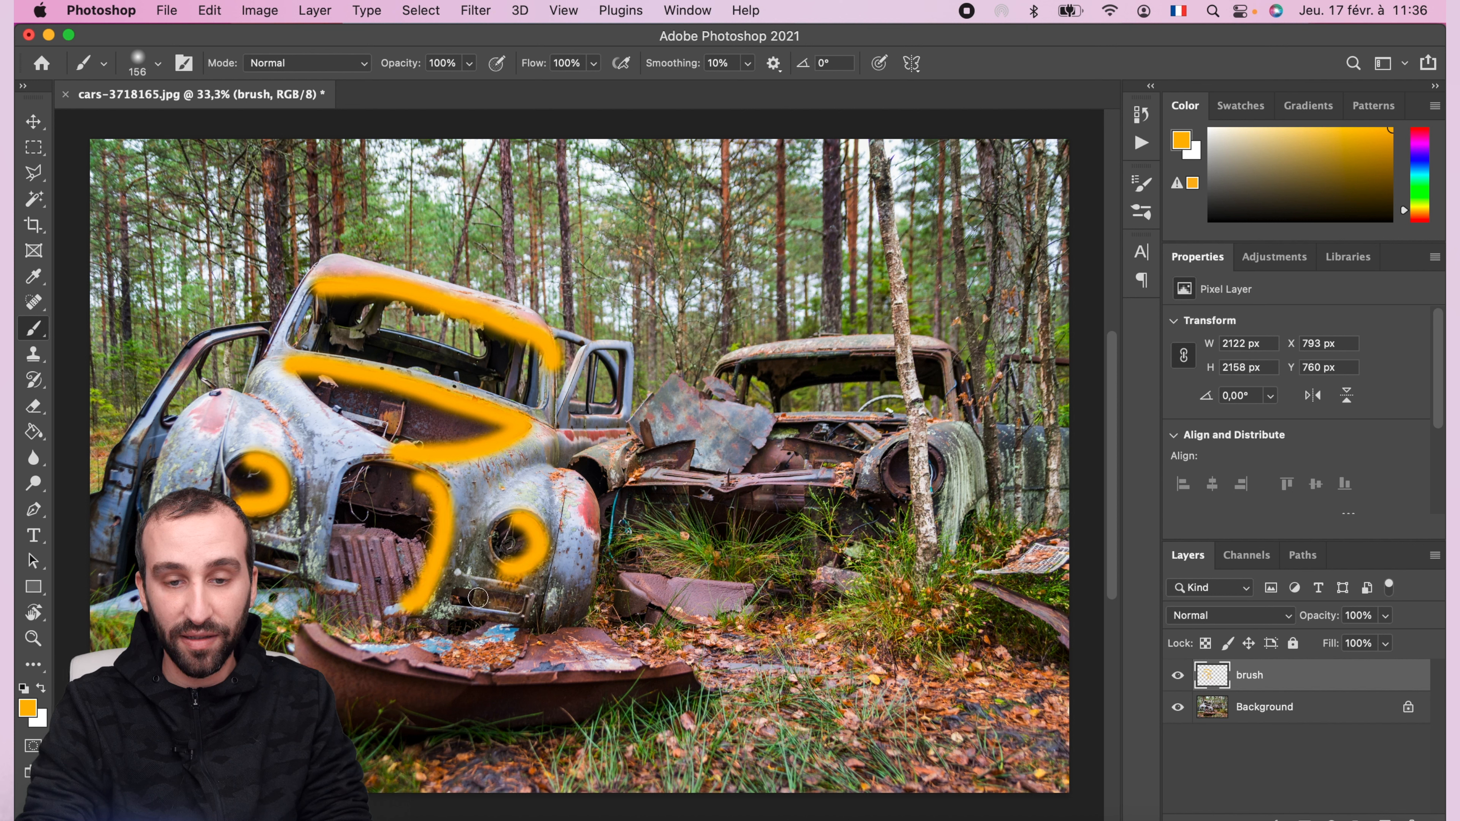
pyautogui.moveTo(489, 592); pyautogui.dragTo(515, 617)
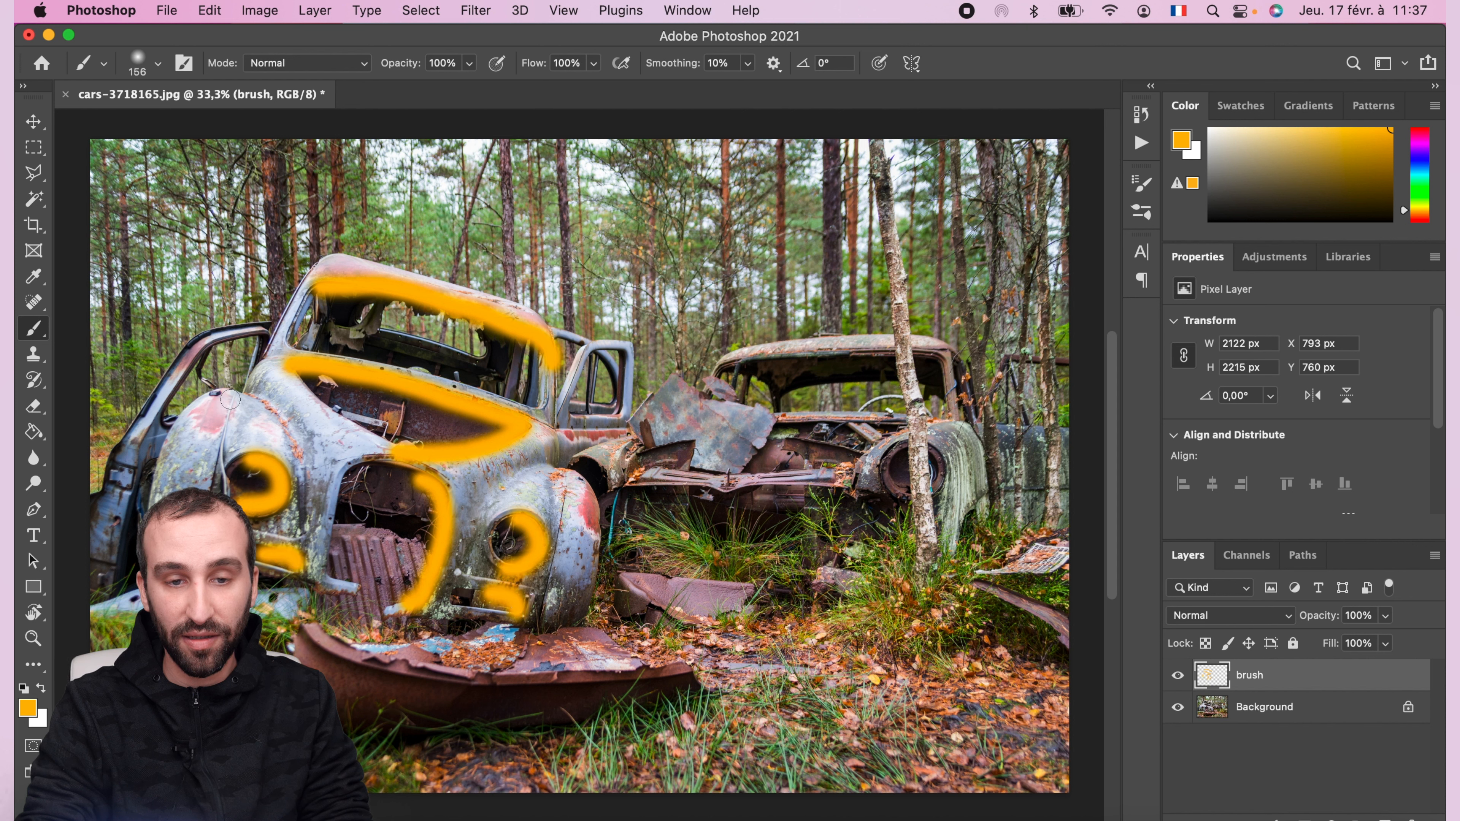
pyautogui.moveTo(230, 398); pyautogui.dragTo(223, 436)
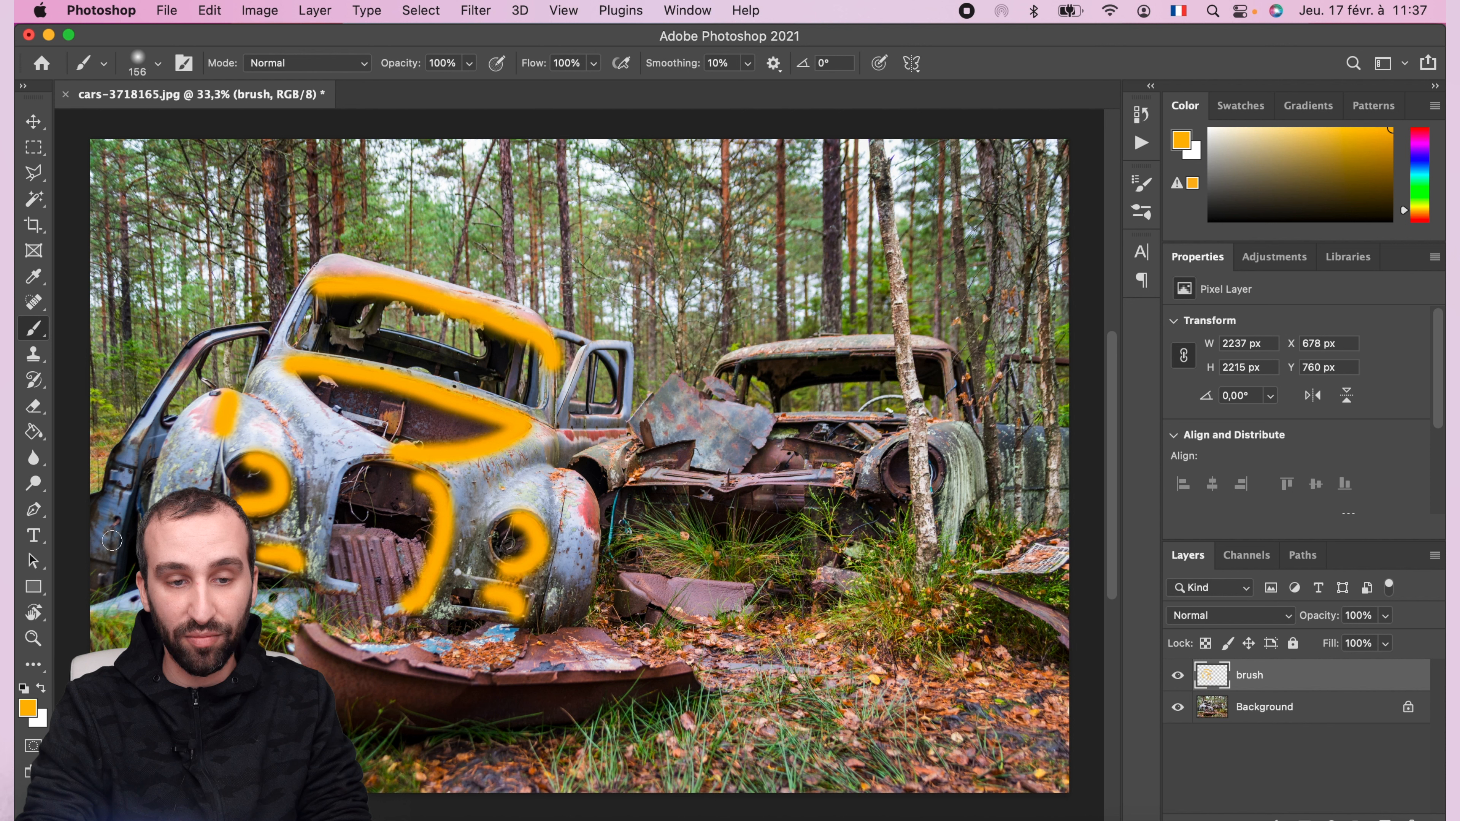
pyautogui.moveTo(134, 453)
pyautogui.mouseDown()
pyautogui.moveTo(192, 359)
pyautogui.moveTo(267, 333)
pyautogui.mouseUp()
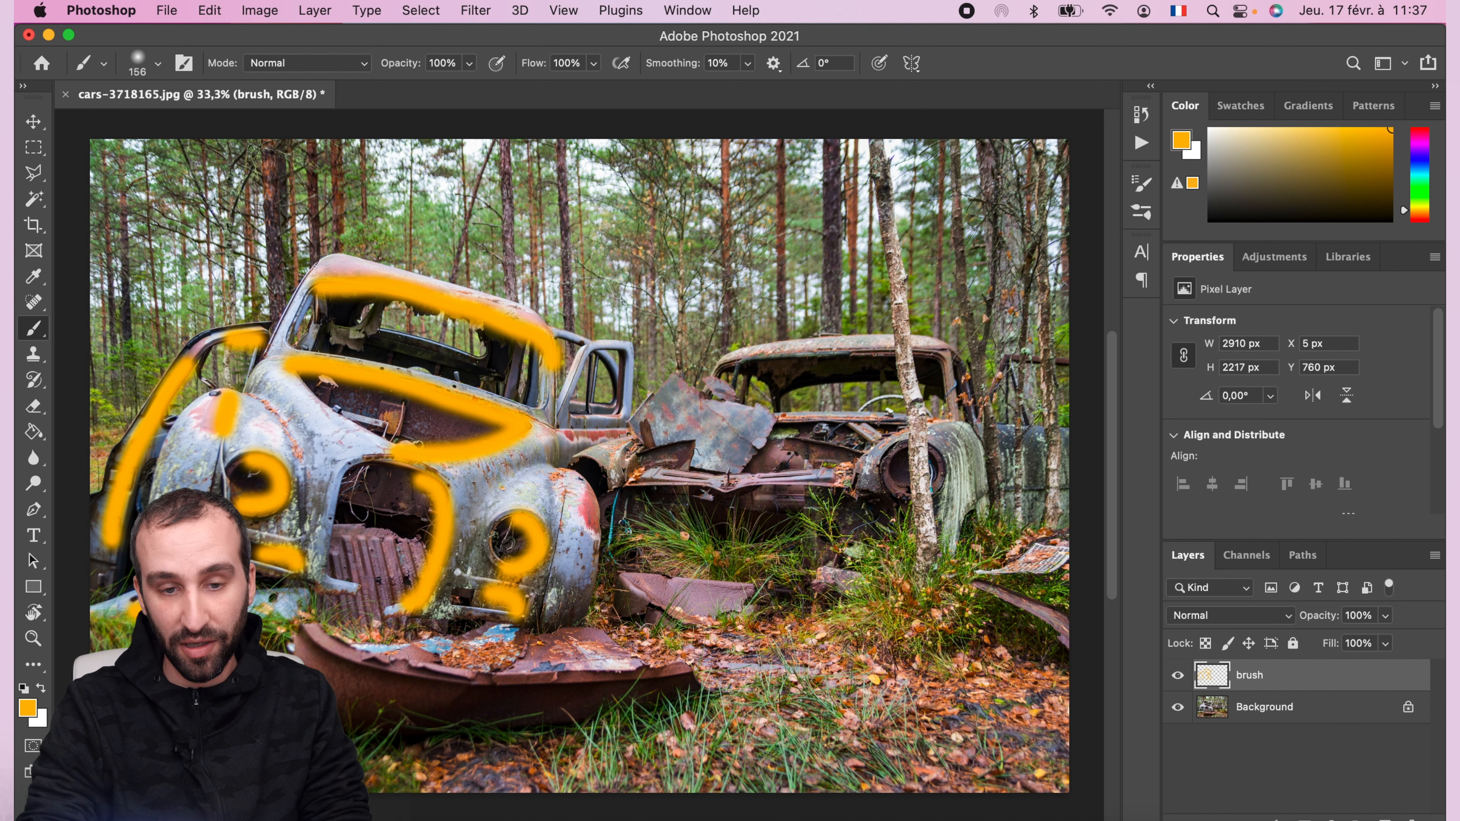
pyautogui.moveTo(384, 677); pyautogui.dragTo(455, 679)
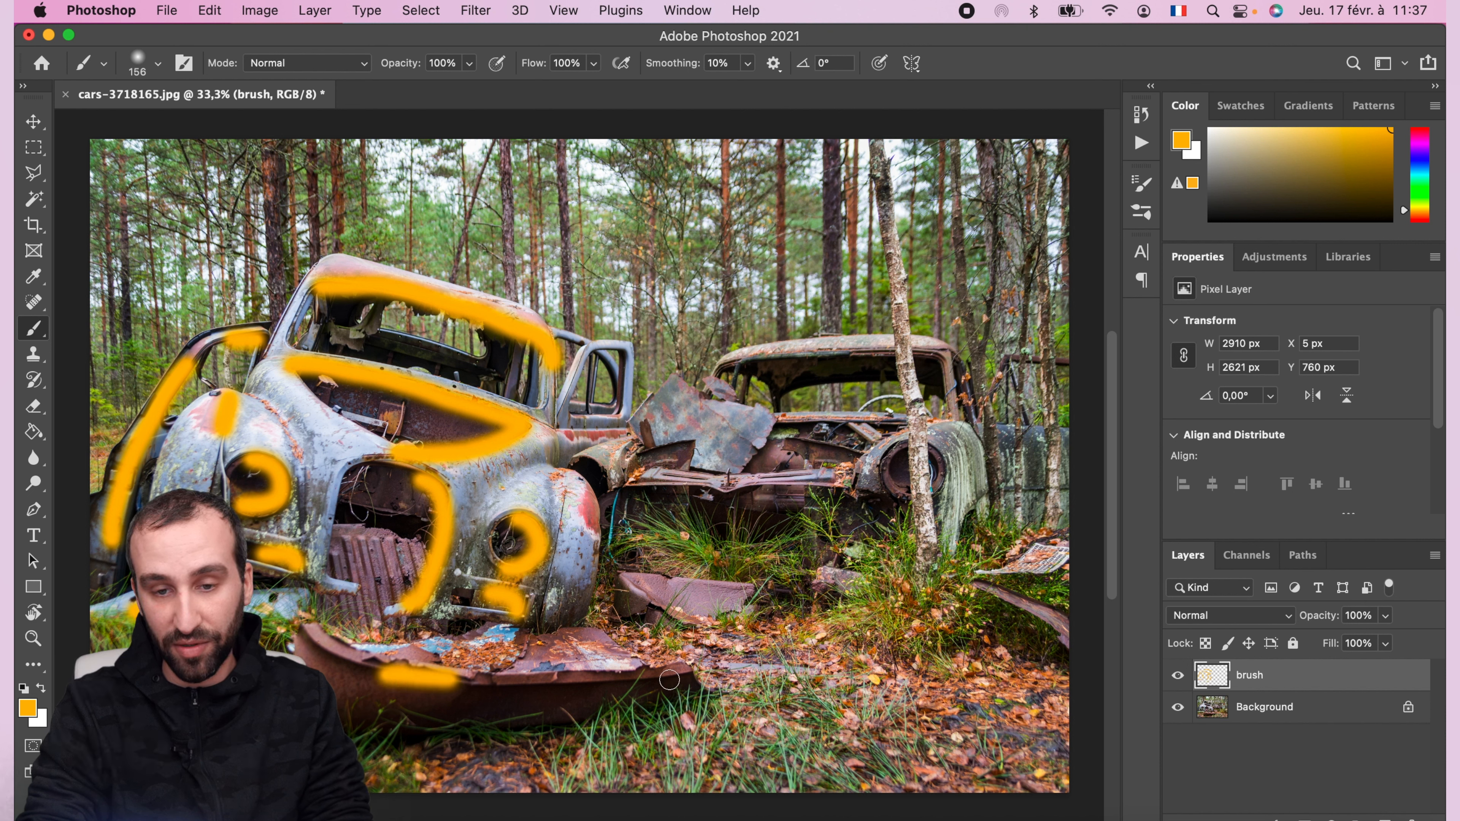
pyautogui.moveTo(636, 680); pyautogui.dragTo(675, 679)
# Step: Paint orange strokes on the rear car along its roof, side, headlight, front bumper and crumpled metal sheet, plus the fence beside it
pyautogui.moveTo(702, 397)
pyautogui.mouseDown()
pyautogui.moveTo(716, 371)
pyautogui.moveTo(903, 351)
pyautogui.moveTo(932, 362)
pyautogui.moveTo(946, 423)
pyautogui.moveTo(1050, 423)
pyautogui.moveTo(993, 484)
pyautogui.moveTo(999, 515)
pyautogui.mouseUp()
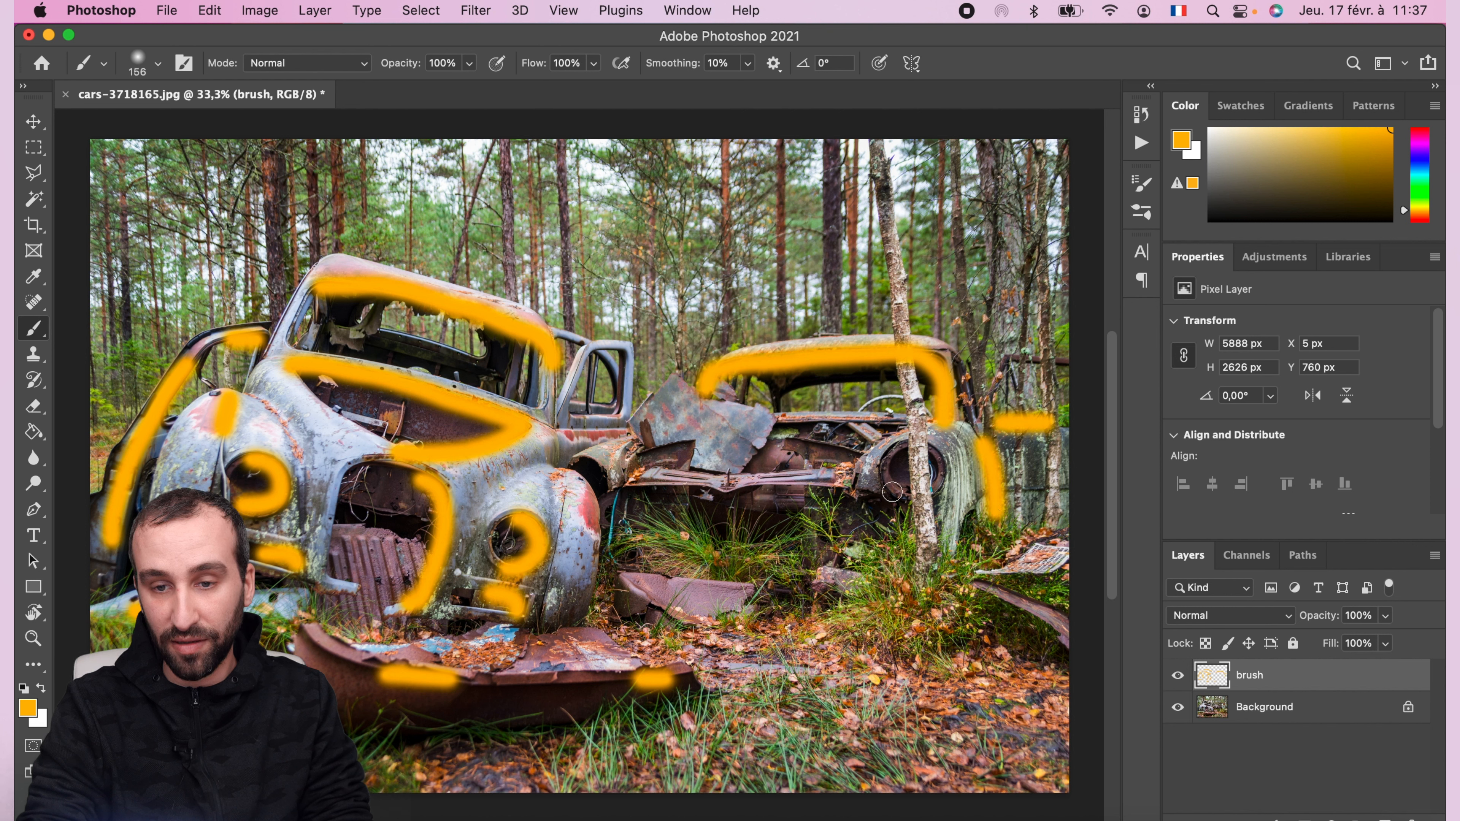
pyautogui.moveTo(892, 492); pyautogui.dragTo(897, 456)
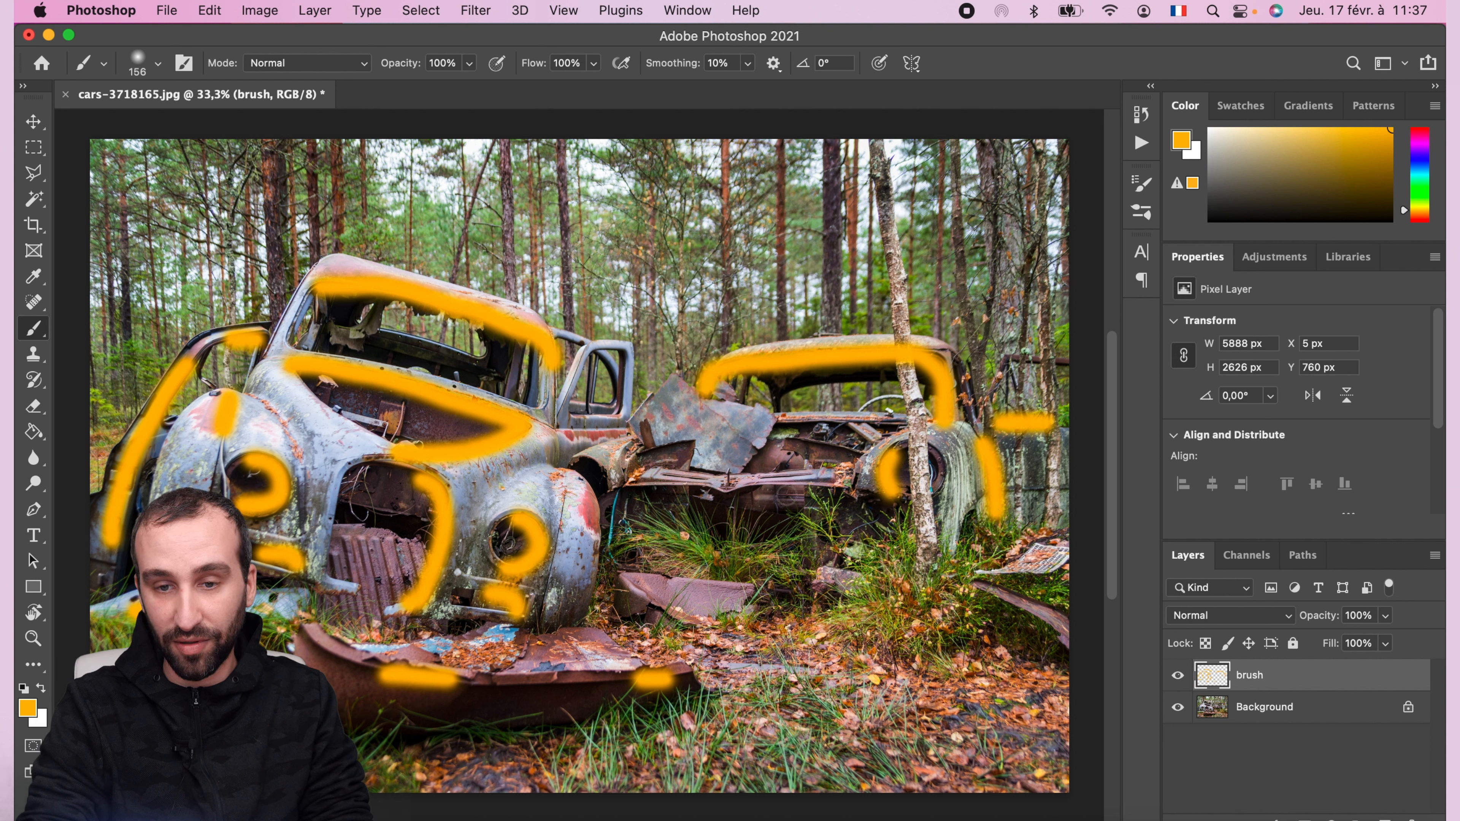
pyautogui.moveTo(761, 493); pyautogui.dragTo(637, 492)
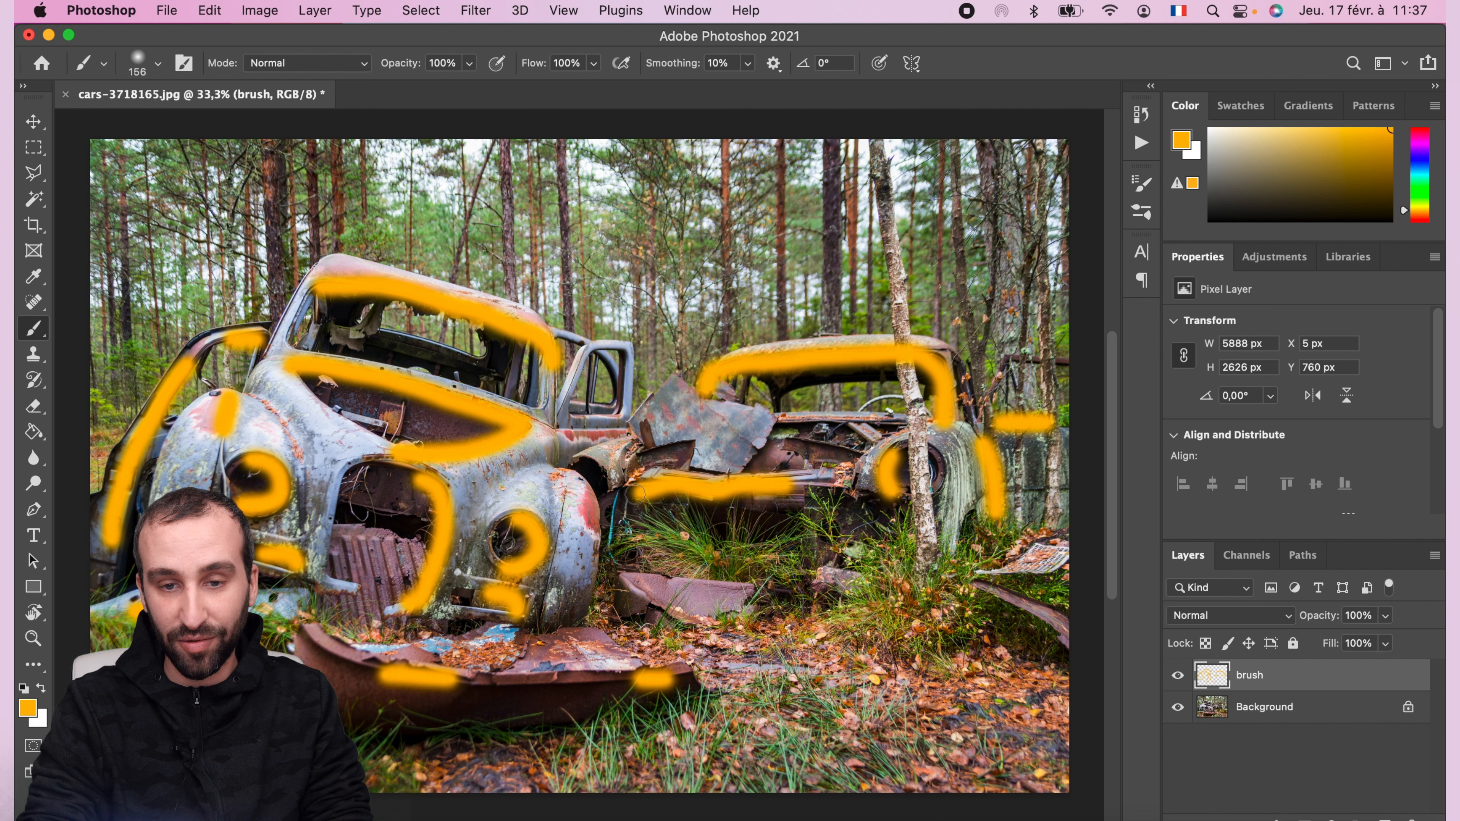
pyautogui.moveTo(643, 429)
pyautogui.mouseDown()
pyautogui.moveTo(646, 464)
pyautogui.moveTo(645, 441)
pyautogui.moveTo(691, 442)
pyautogui.mouseUp()
# Step: Reduce the brush to 33 px and paint thin strokes along the birch trunk, the tree behind it and the scrap metal in the grass
pyautogui.click(158, 63)
pyautogui.moveTo(168, 127); pyautogui.dragTo(147, 126)
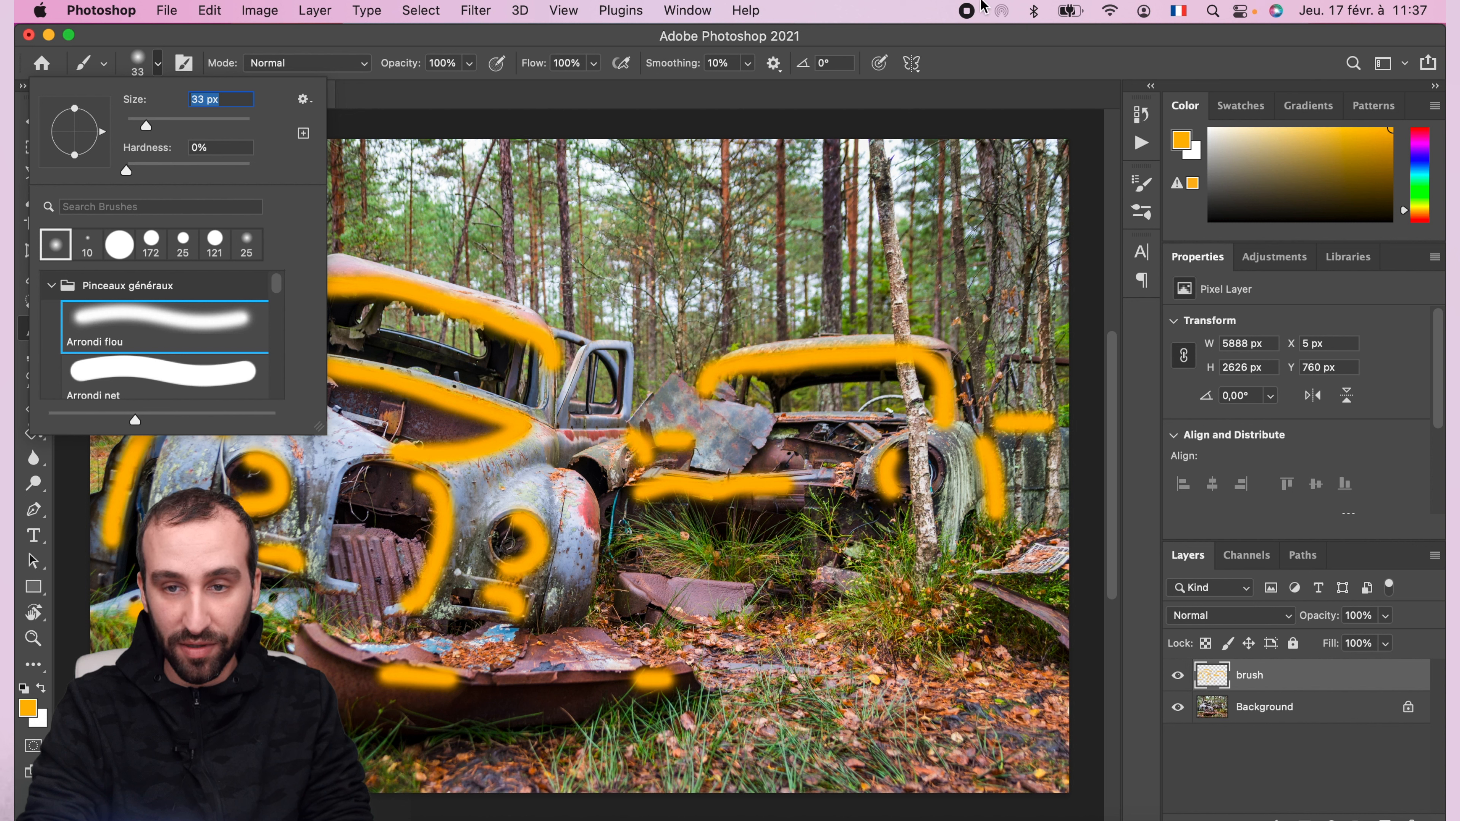
pyautogui.press('Return')
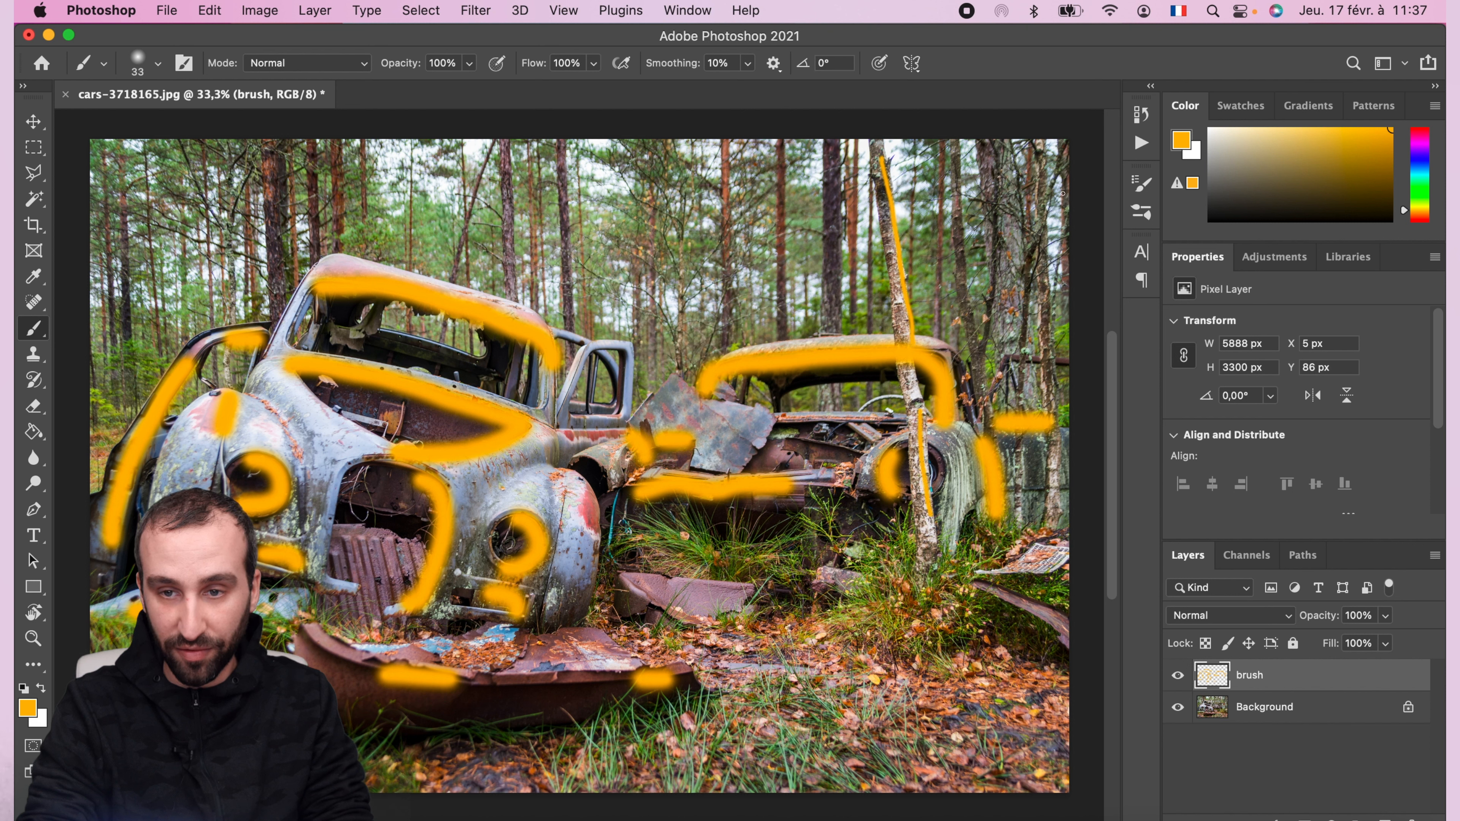
pyautogui.moveTo(1013, 169); pyautogui.dragTo(1021, 360)
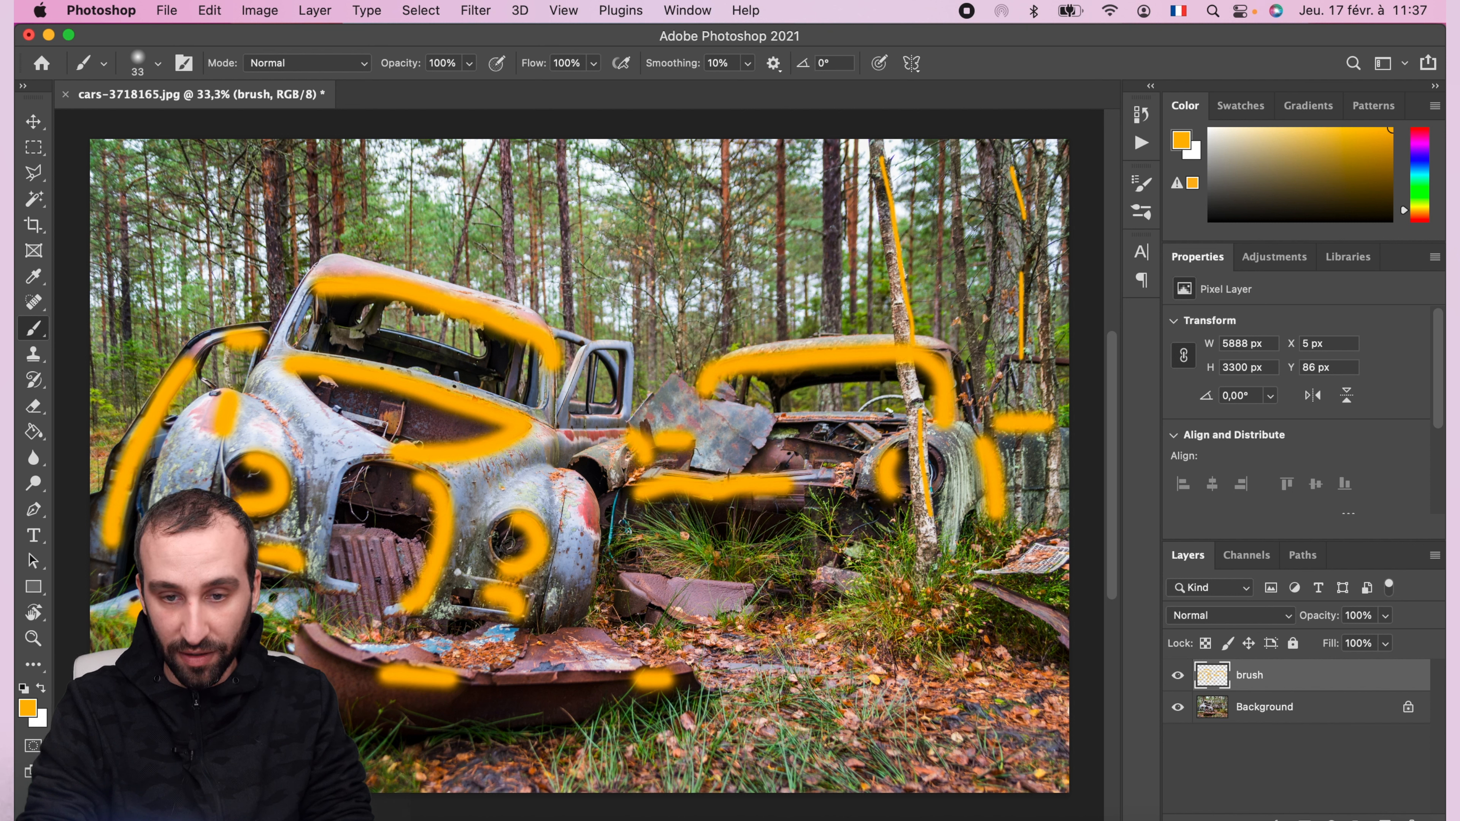
pyautogui.click(33, 121)
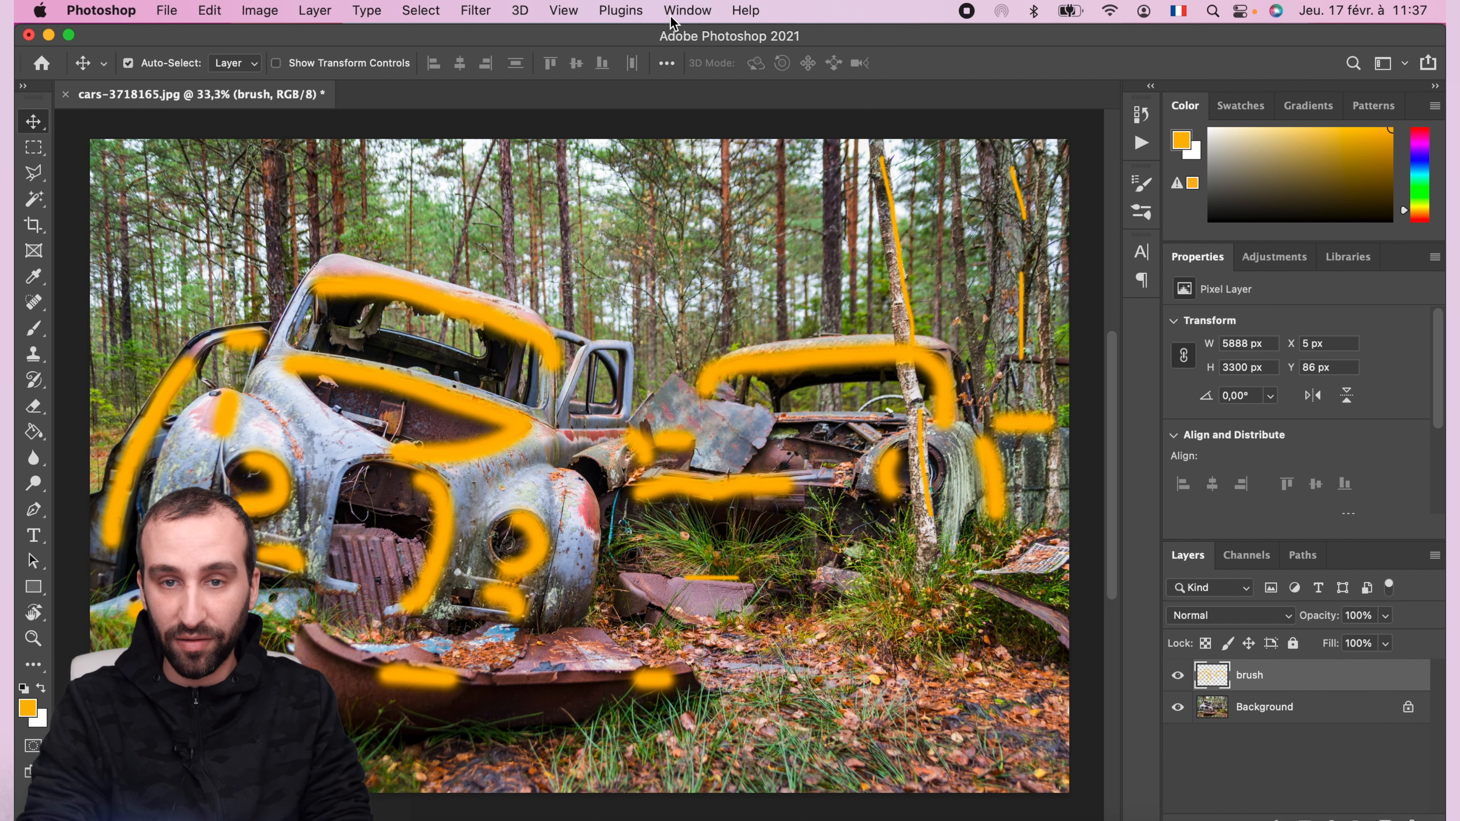
# Step: Run the Fire action from the Fire action set on the painted brush layer
pyautogui.click(681, 10)
pyautogui.click(696, 150)
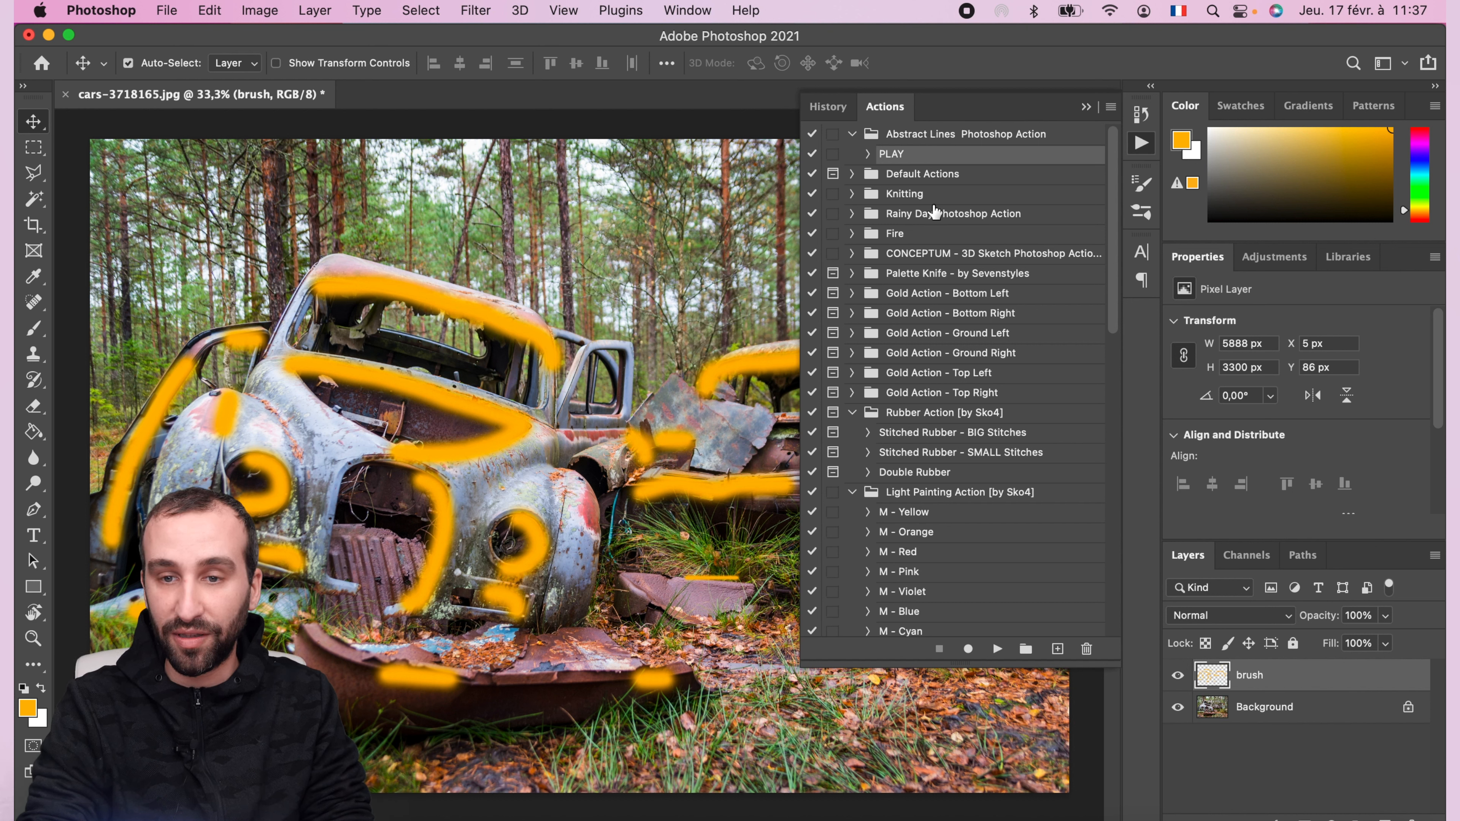
pyautogui.click(898, 234)
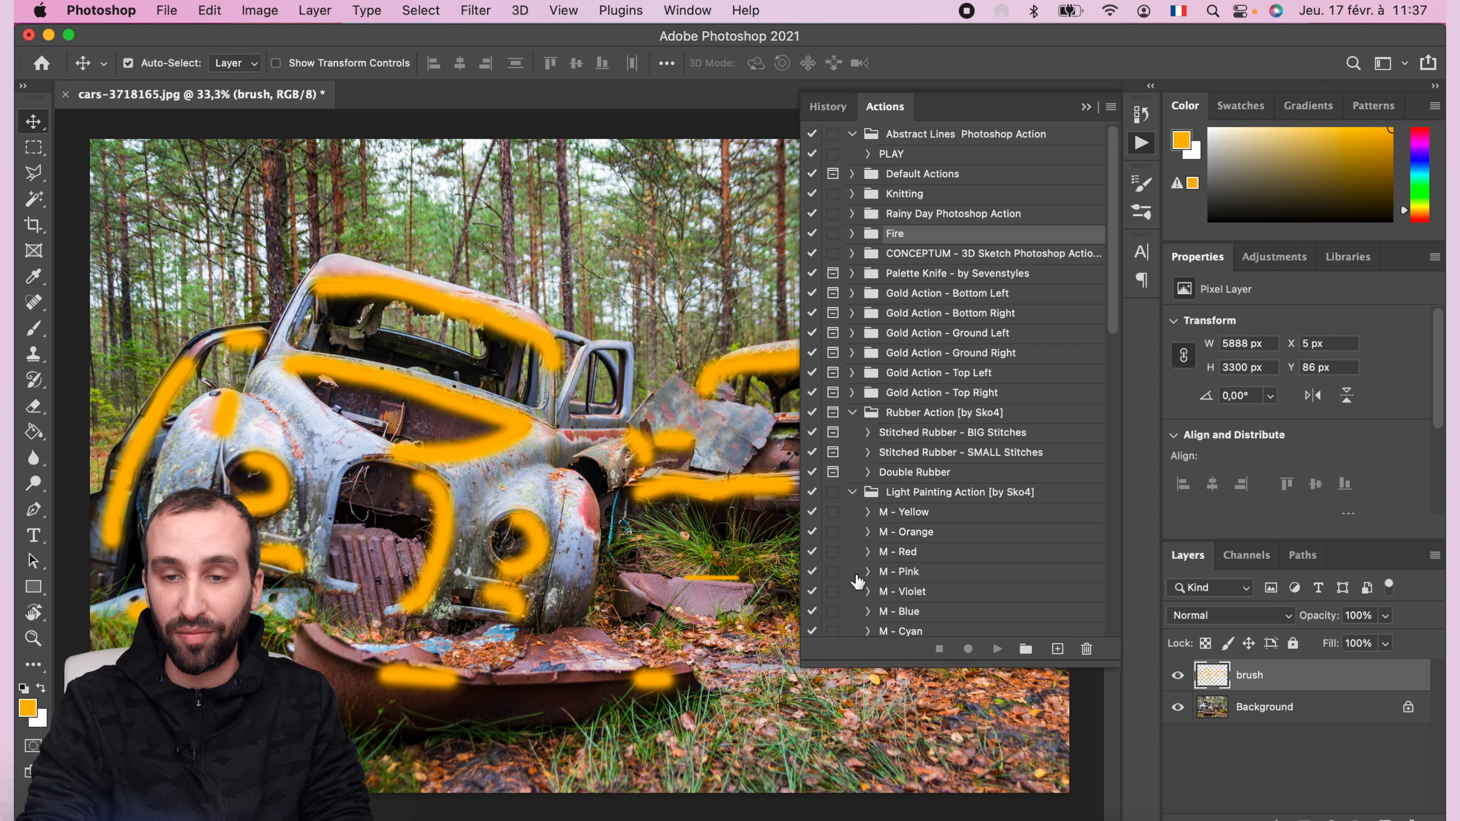
pyautogui.click(852, 233)
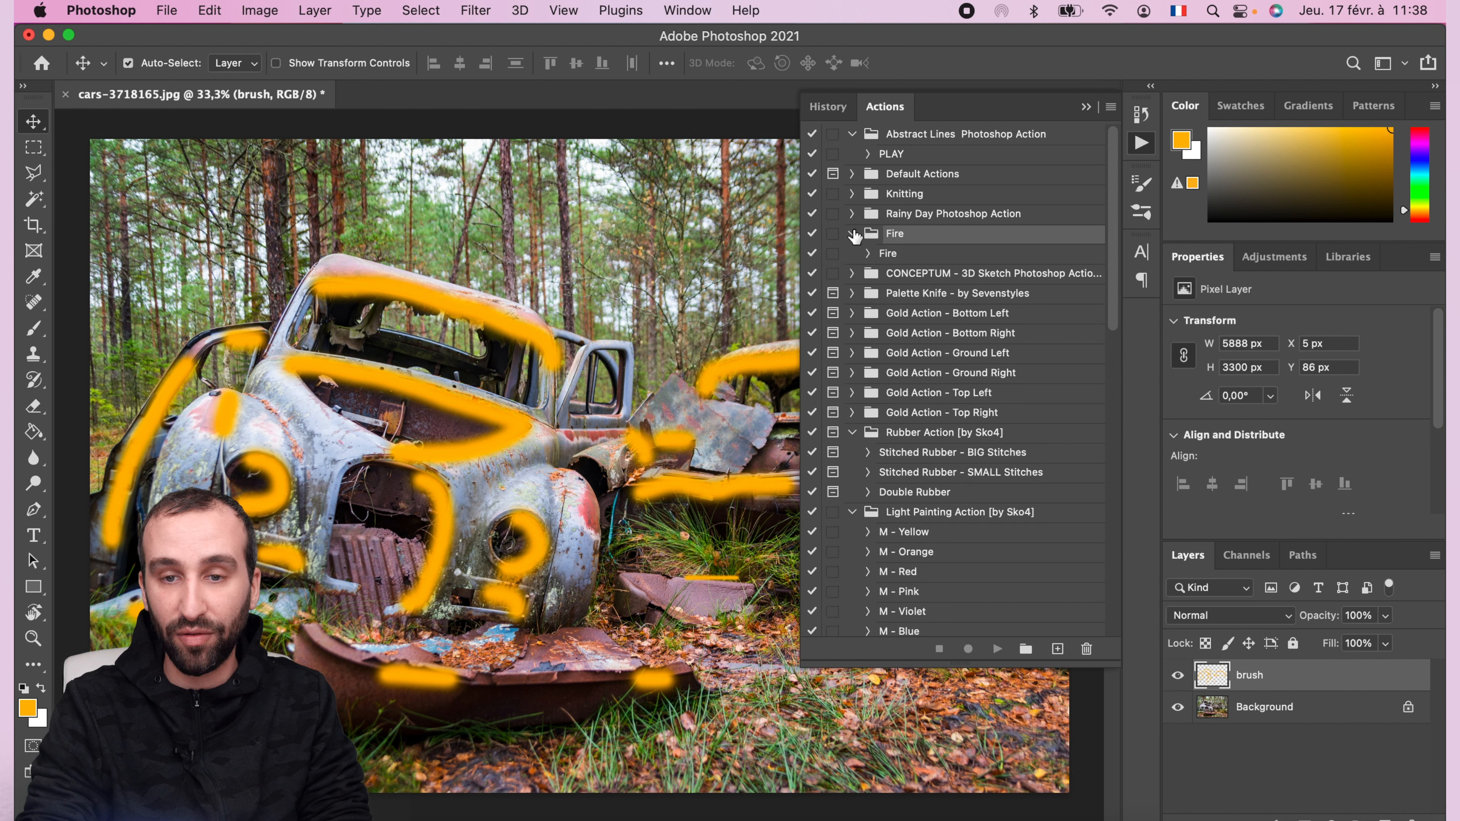
pyautogui.click(886, 255)
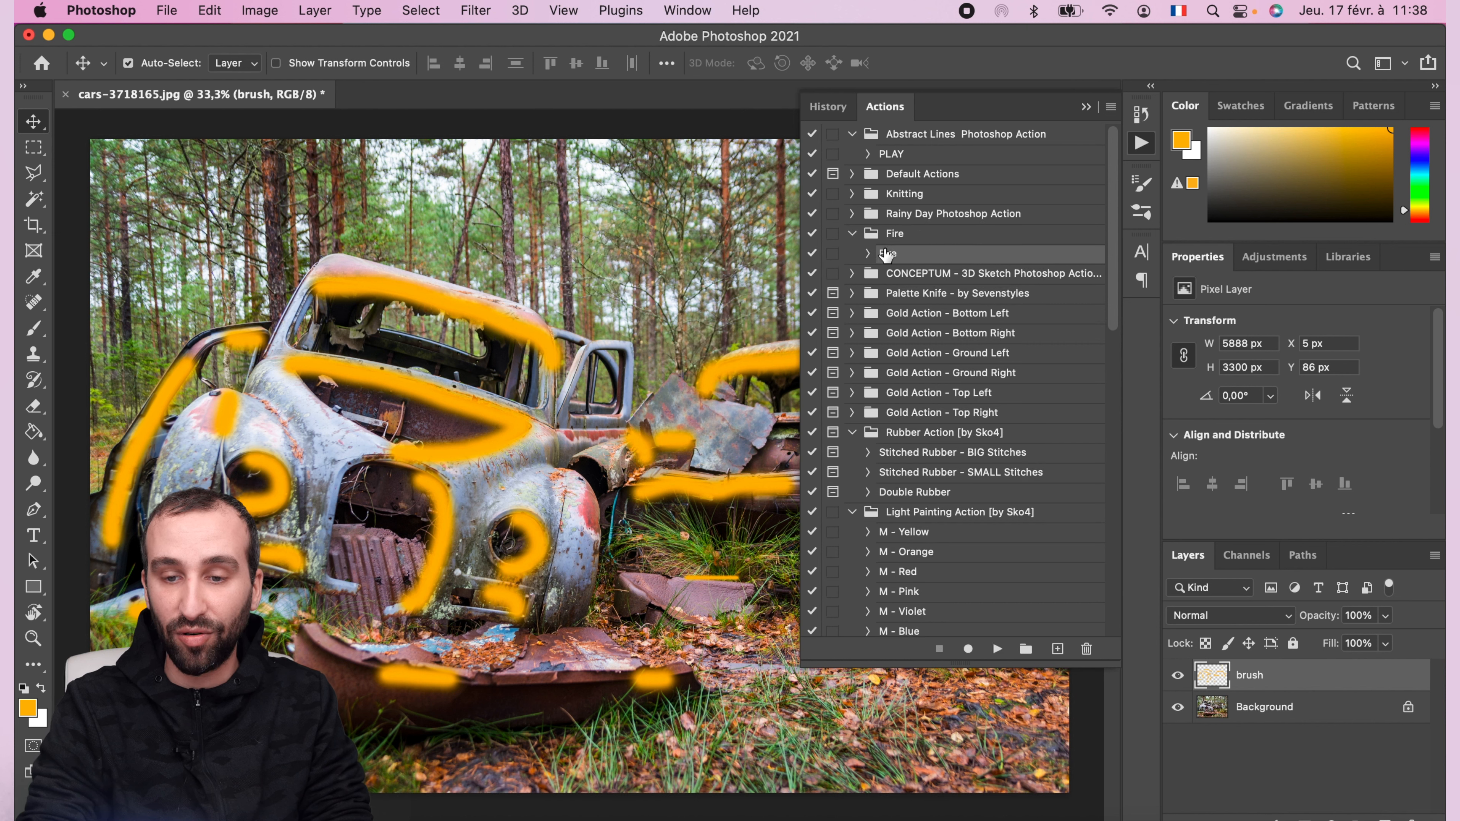
pyautogui.click(998, 655)
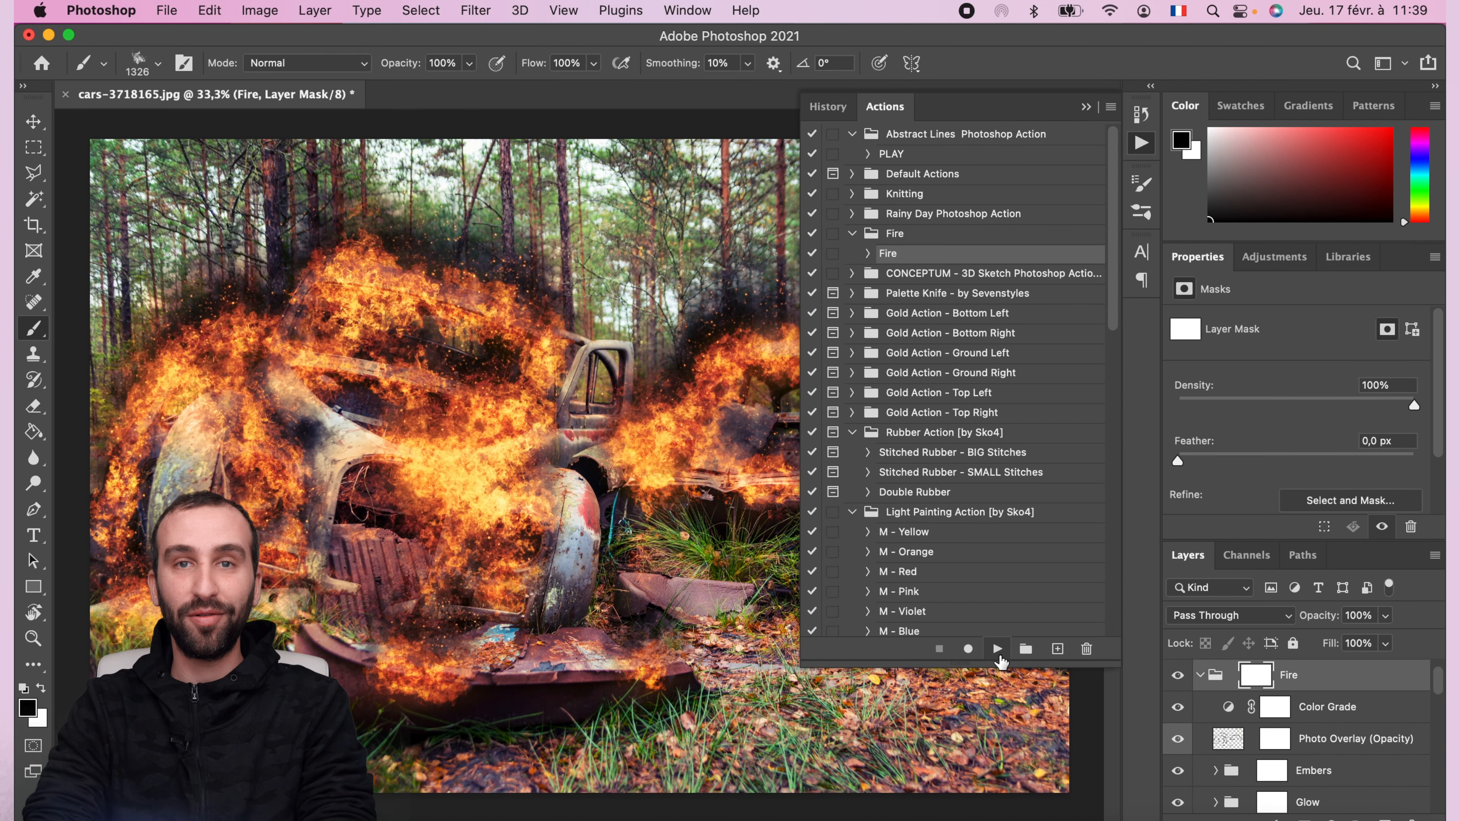
pyautogui.click(1086, 107)
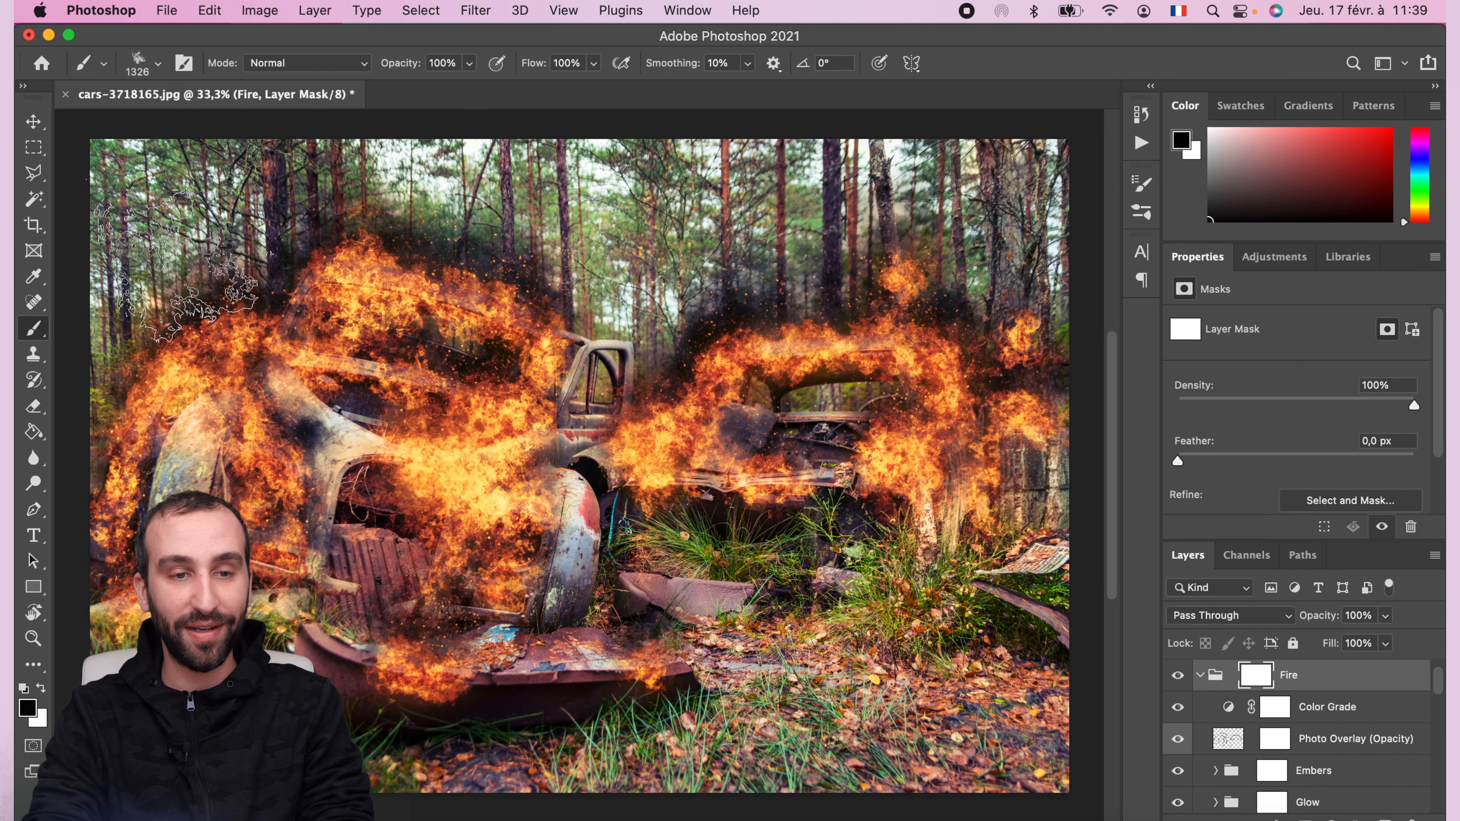
# Step: Examine the generated flames, sparks and smoke up close around the rear car and the surrounding trees
pyautogui.click(34, 123)
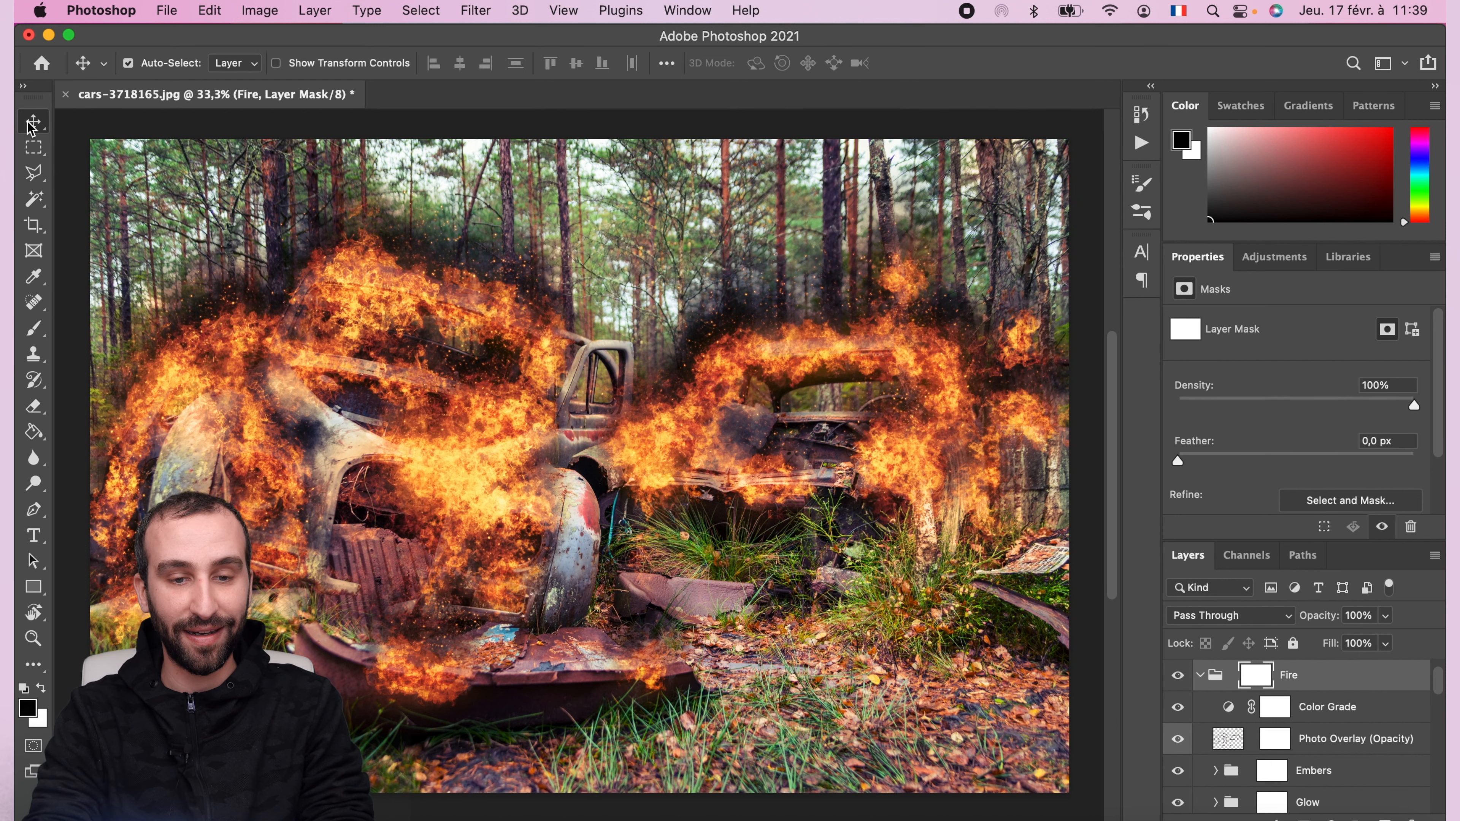
pyautogui.press('super+plus')
pyautogui.scroll(5, 434, 471)
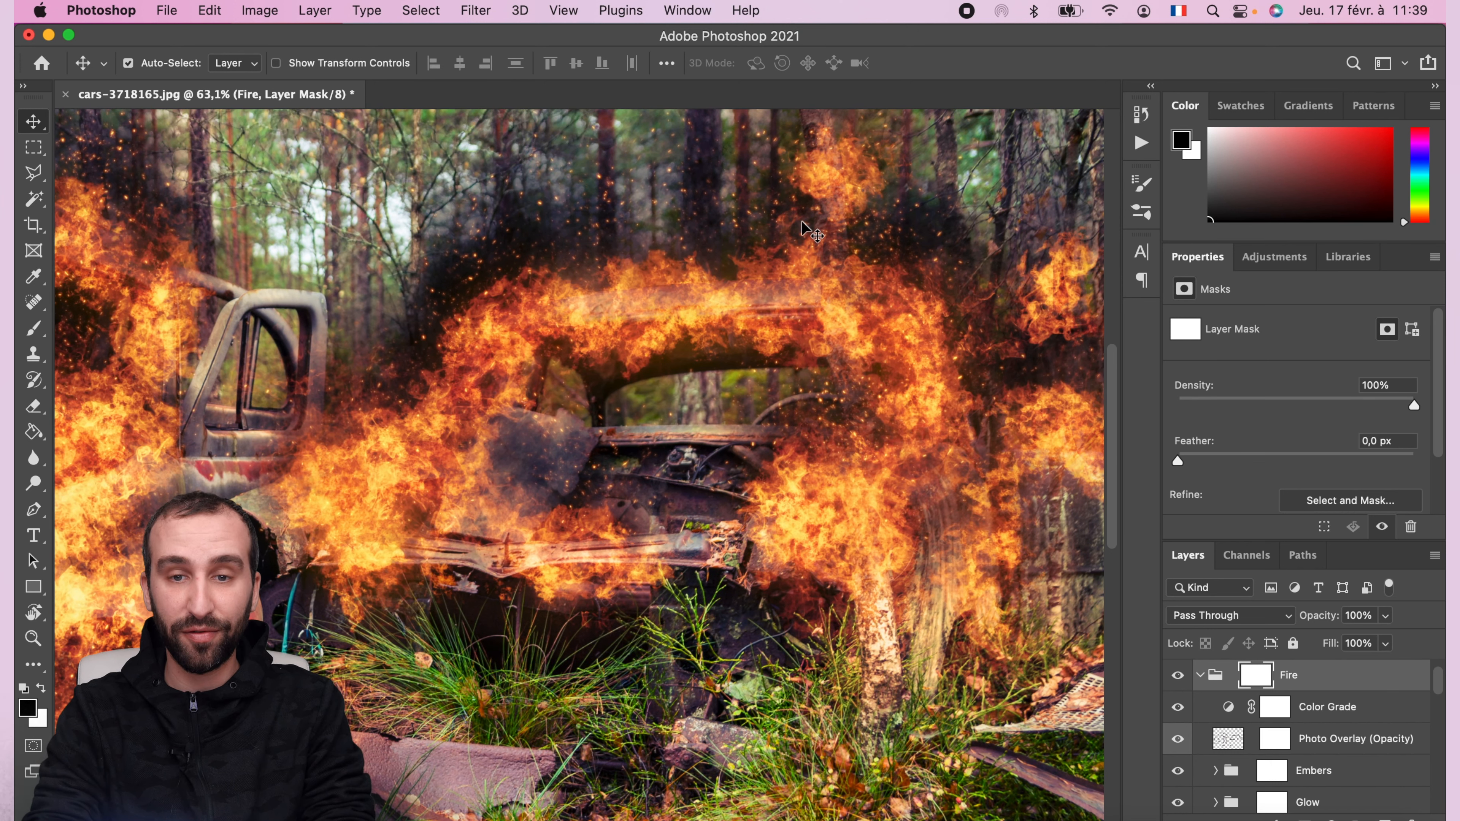
pyautogui.scroll(3, 851, 276)
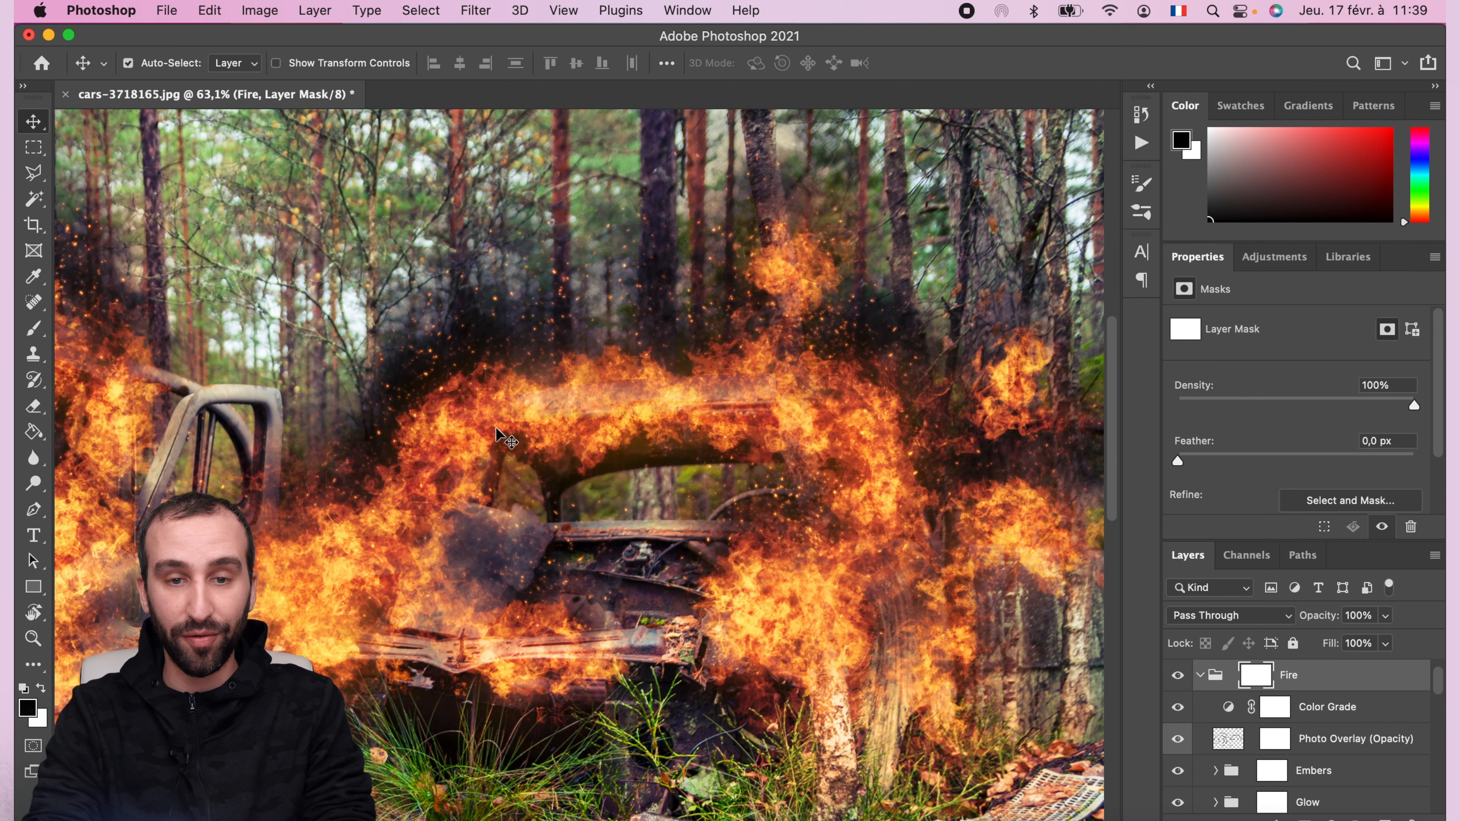
pyautogui.scroll(5, 779, 368)
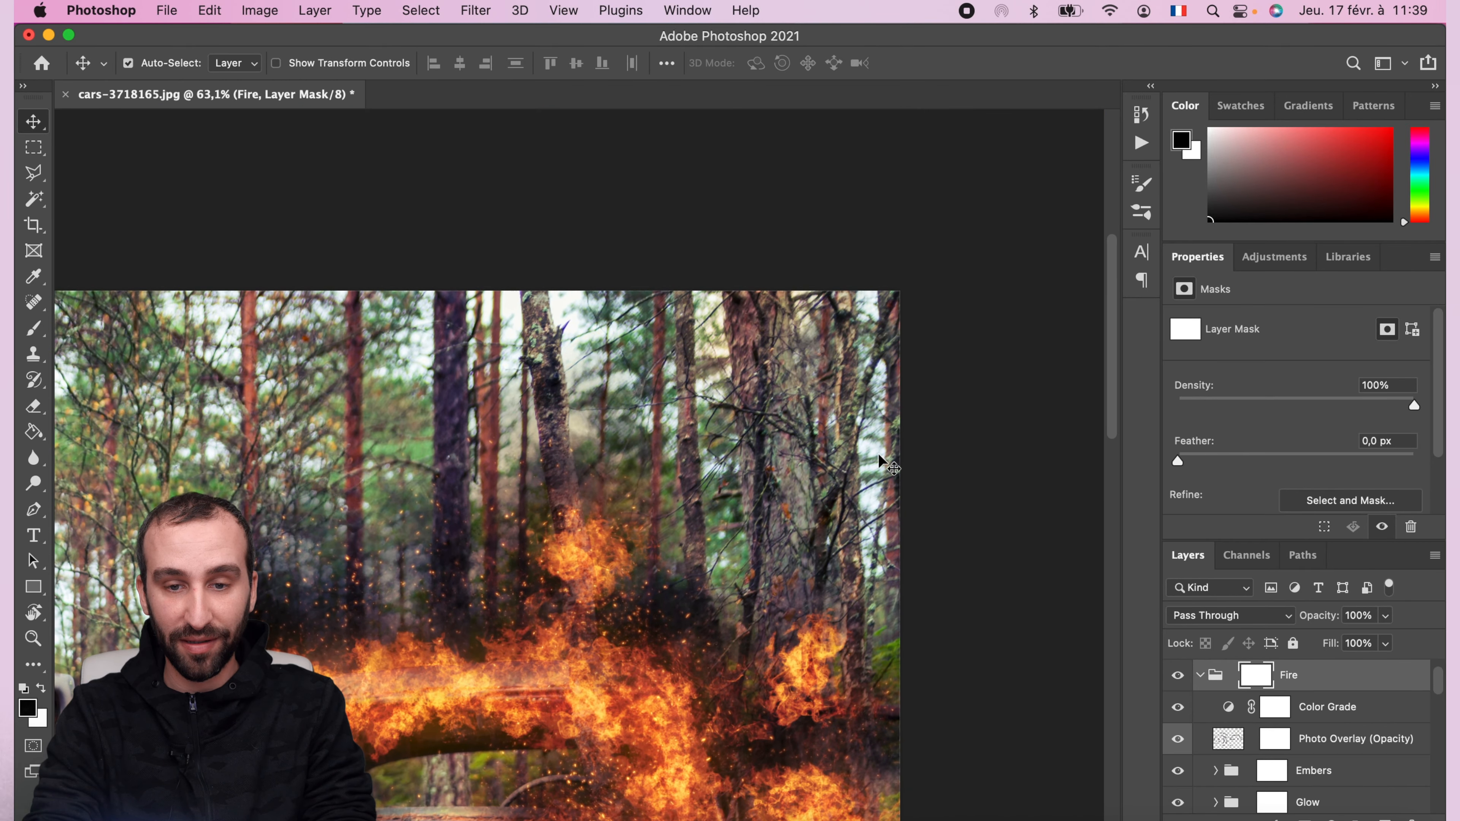
pyautogui.scroll(-10, 874, 466)
pyautogui.scroll(-7, 867, 464)
pyautogui.hscroll(-4, 805, 517)
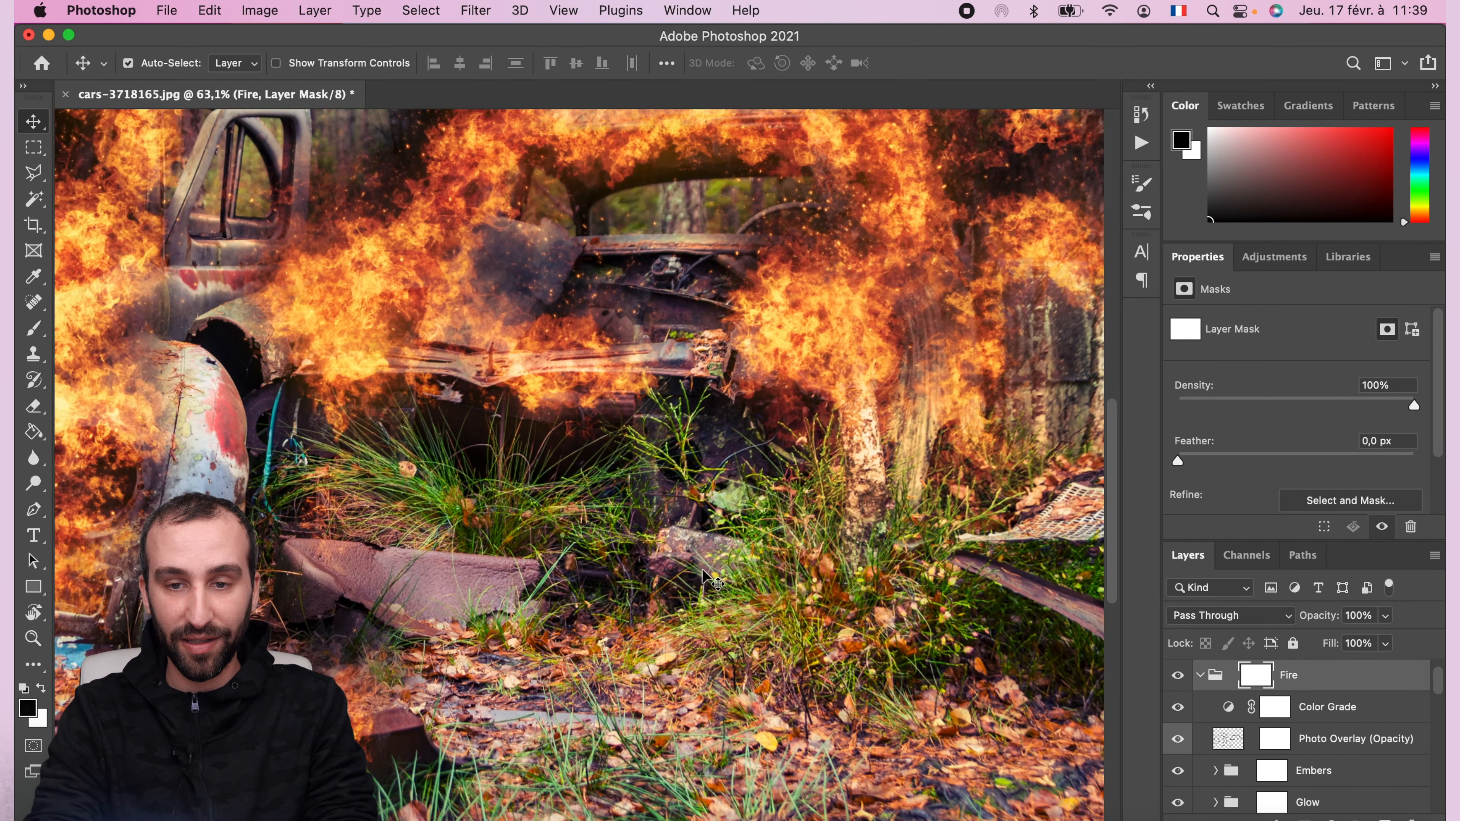
# Step: Examine the generated flames, sparks and smoke across the front car, its detached bumper, the rear car and the ground
pyautogui.scroll(15, 713, 582)
pyautogui.hscroll(-6, 713, 581)
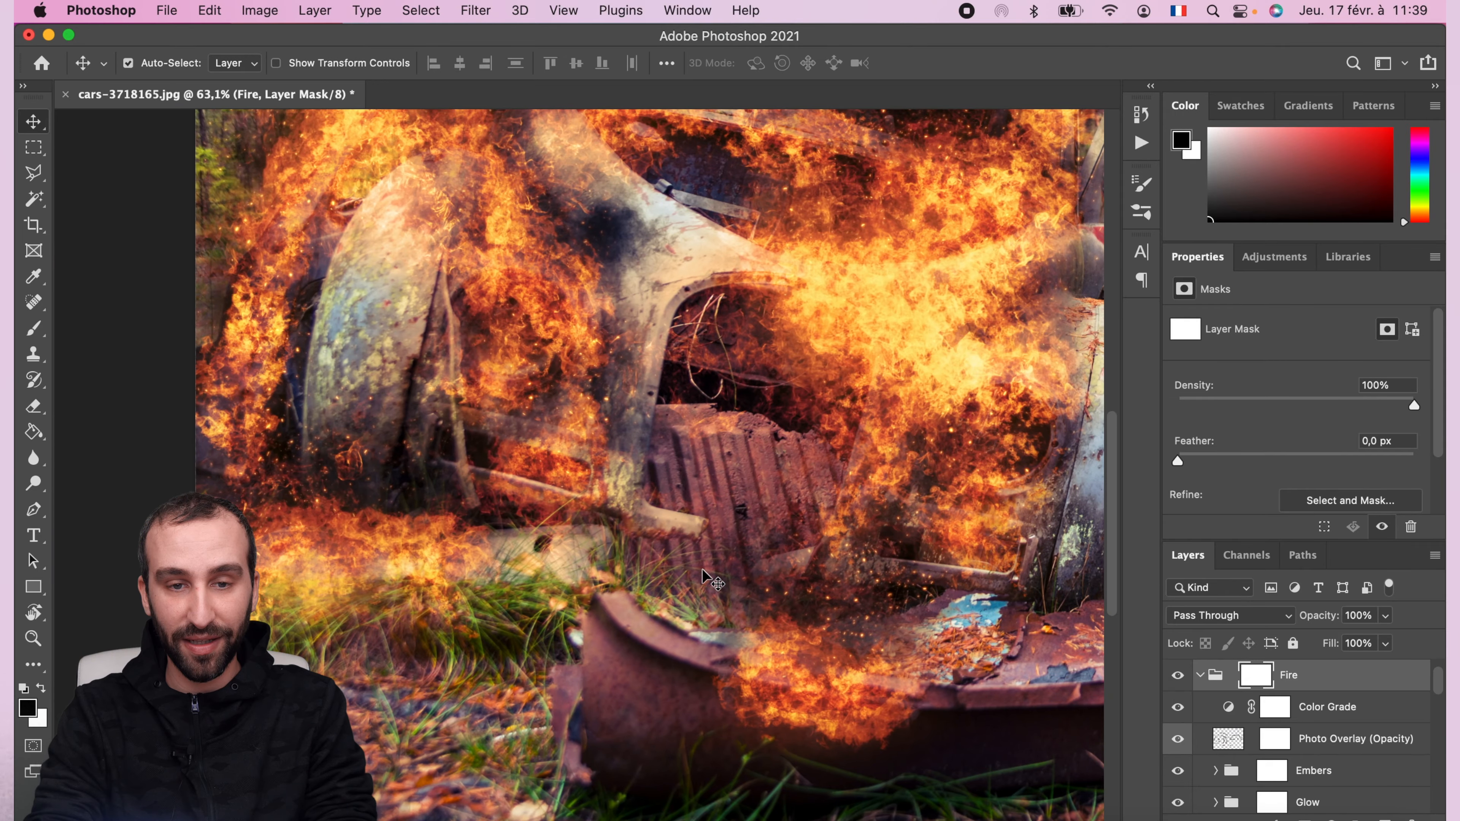
pyautogui.scroll(-9, 713, 581)
pyautogui.hscroll(7, 713, 581)
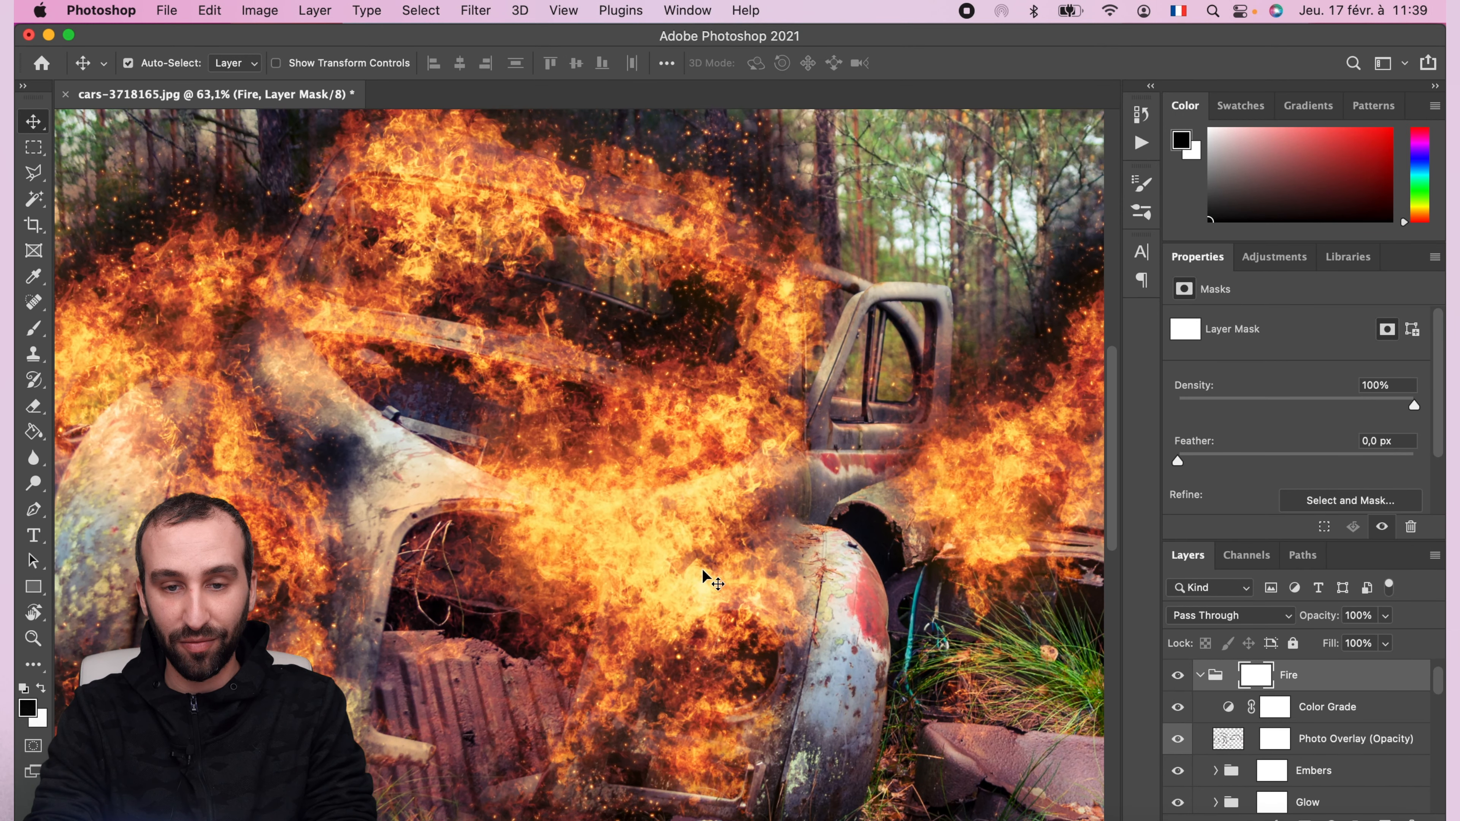
pyautogui.scroll(-10, 713, 581)
pyautogui.hscroll(4, 713, 581)
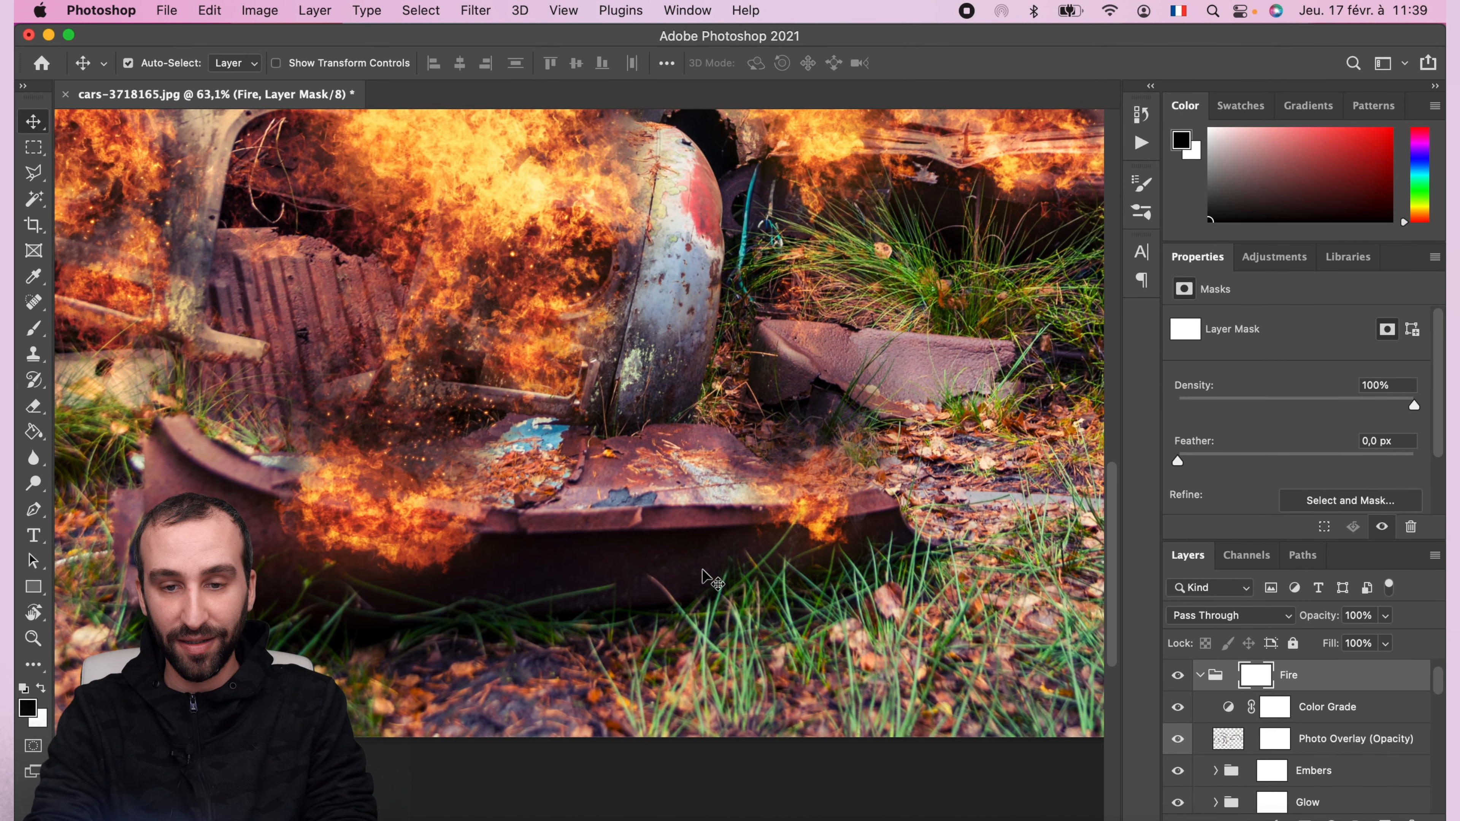
pyautogui.scroll(5, 828, 521)
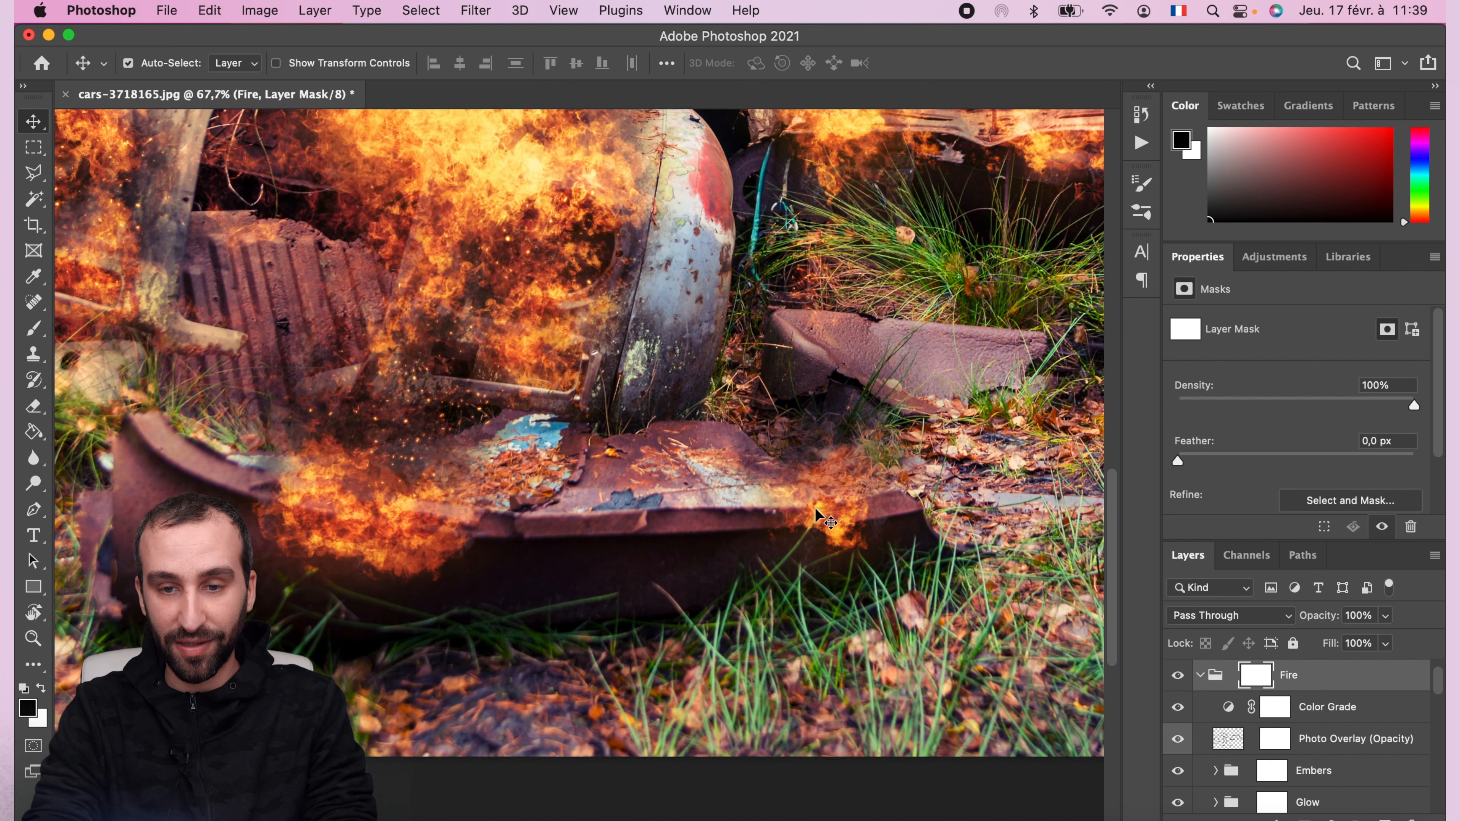
pyautogui.scroll(-5, 828, 521)
pyautogui.scroll(-5, 822, 518)
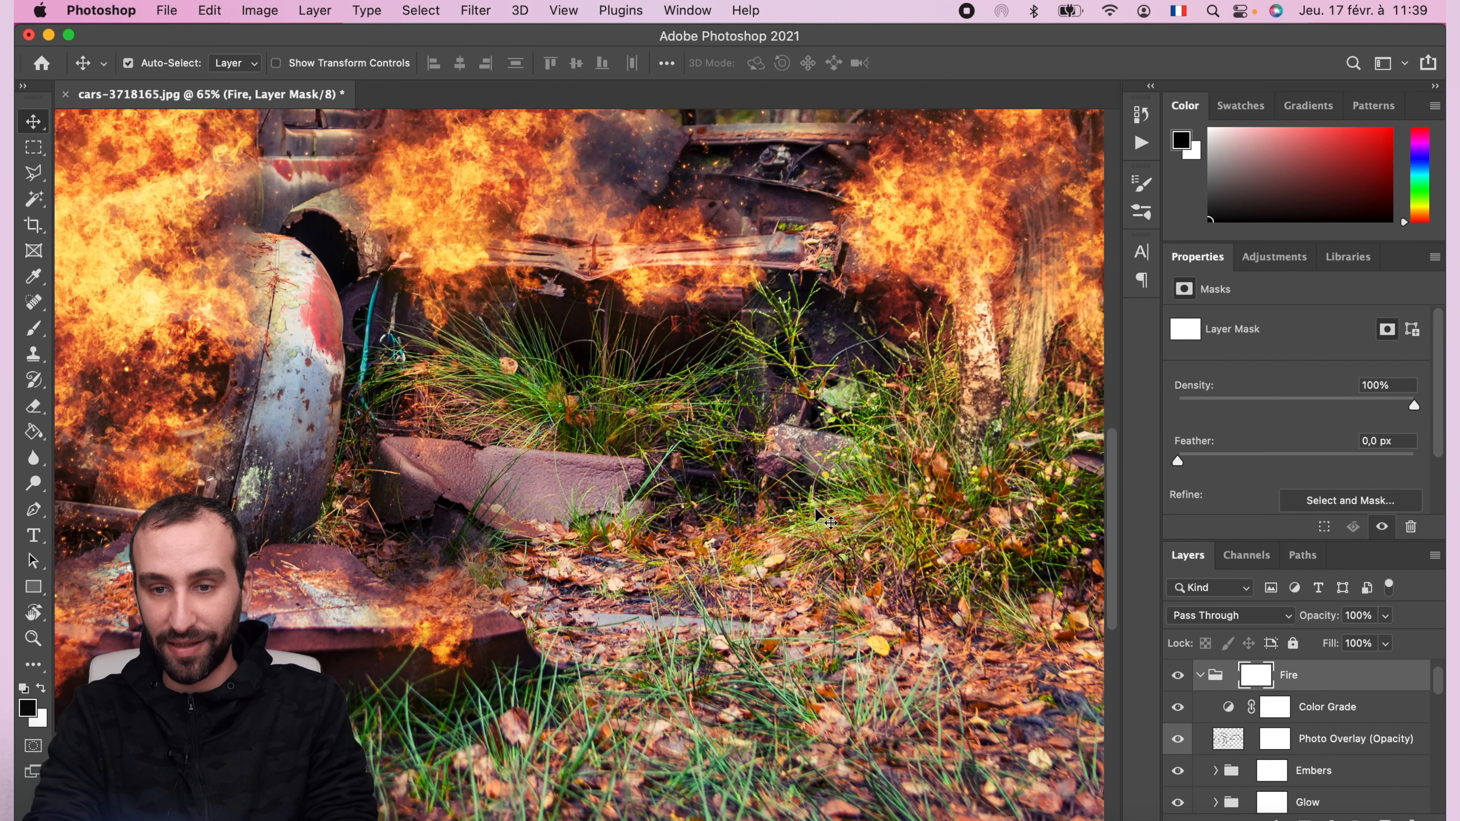
pyautogui.scroll(3, 663, 474)
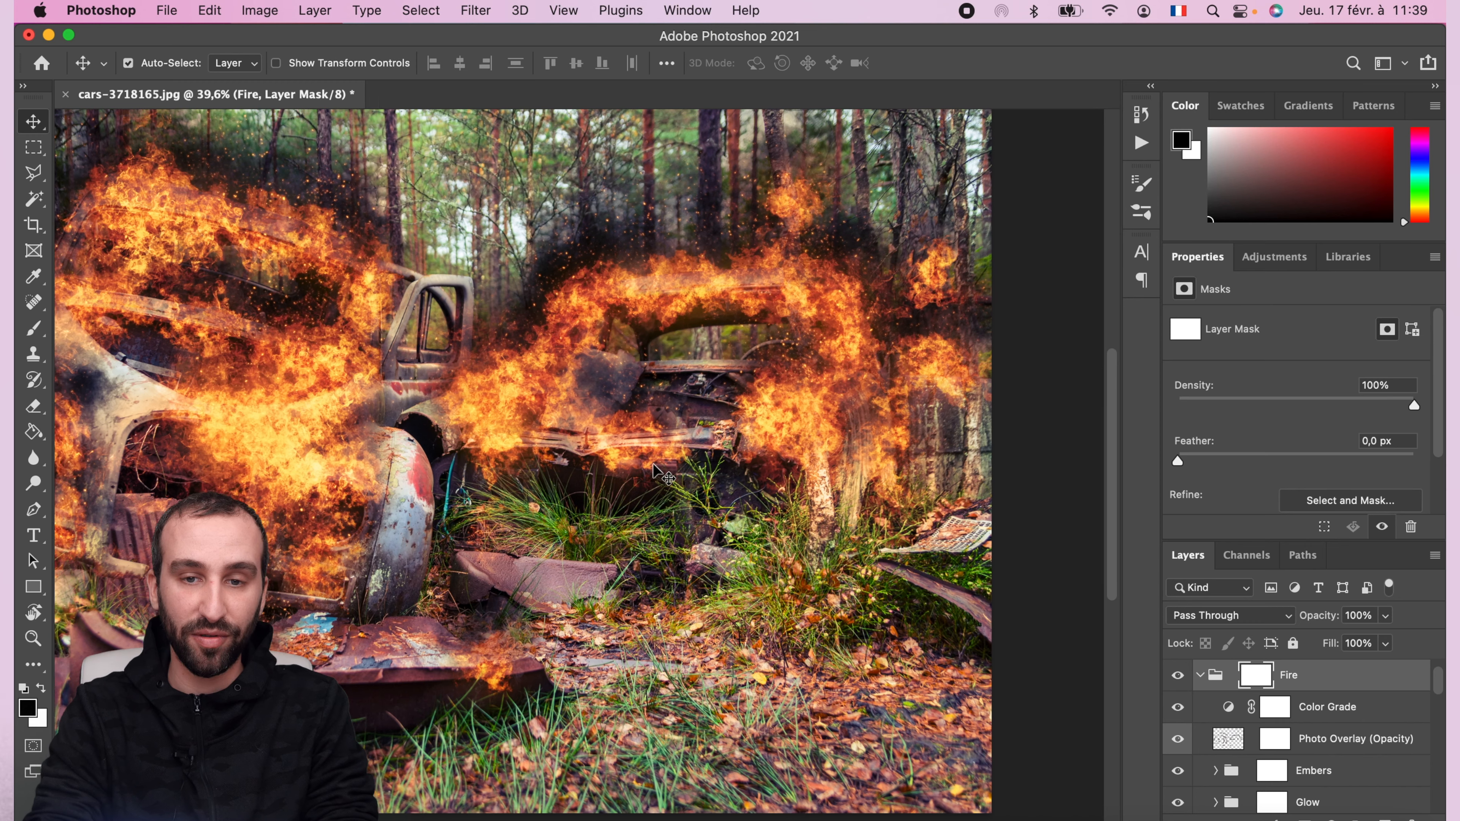
pyautogui.scroll(1, 860, 474)
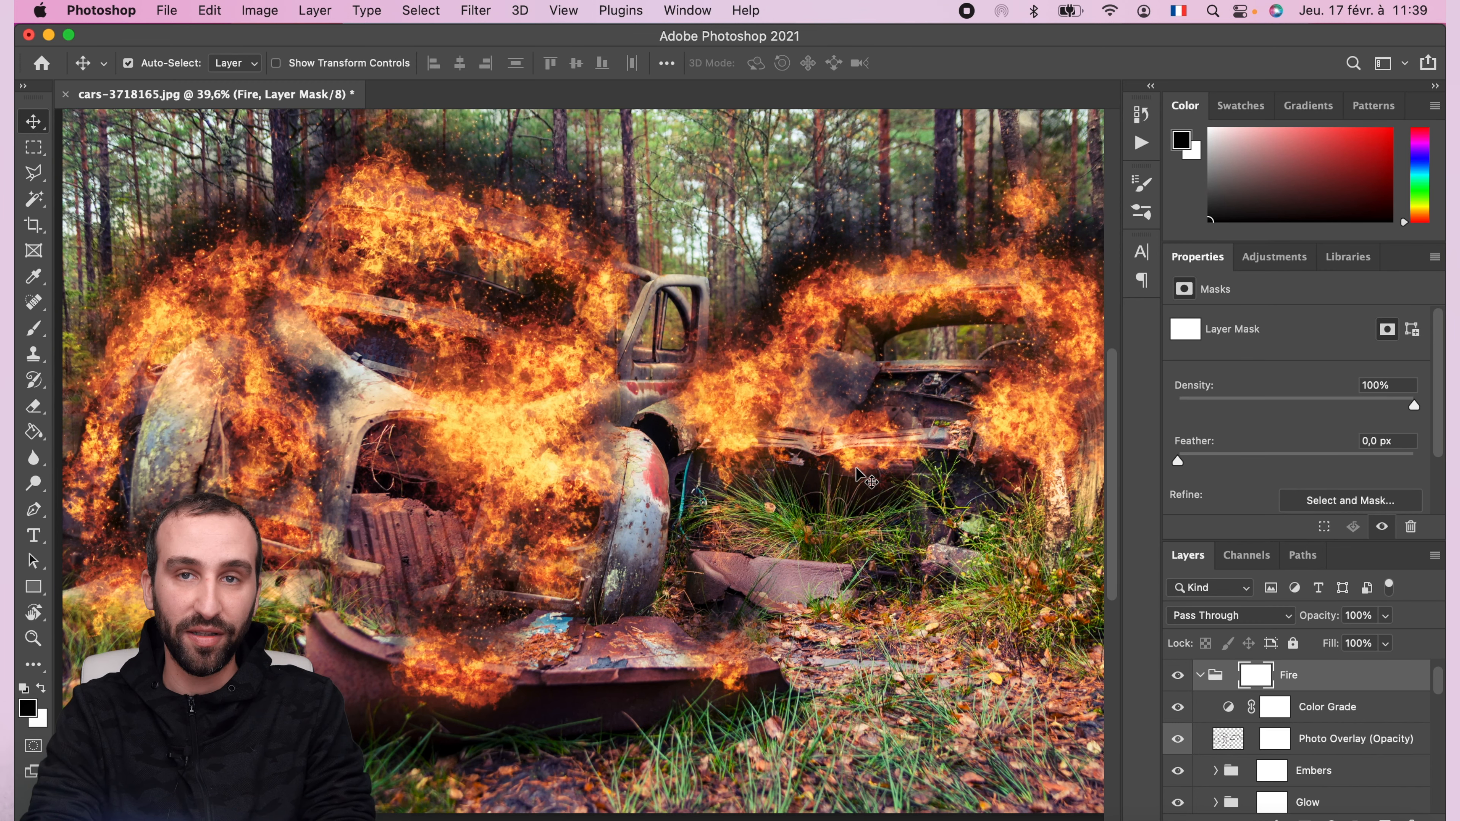
pyautogui.hscroll(-3, 808, 551)
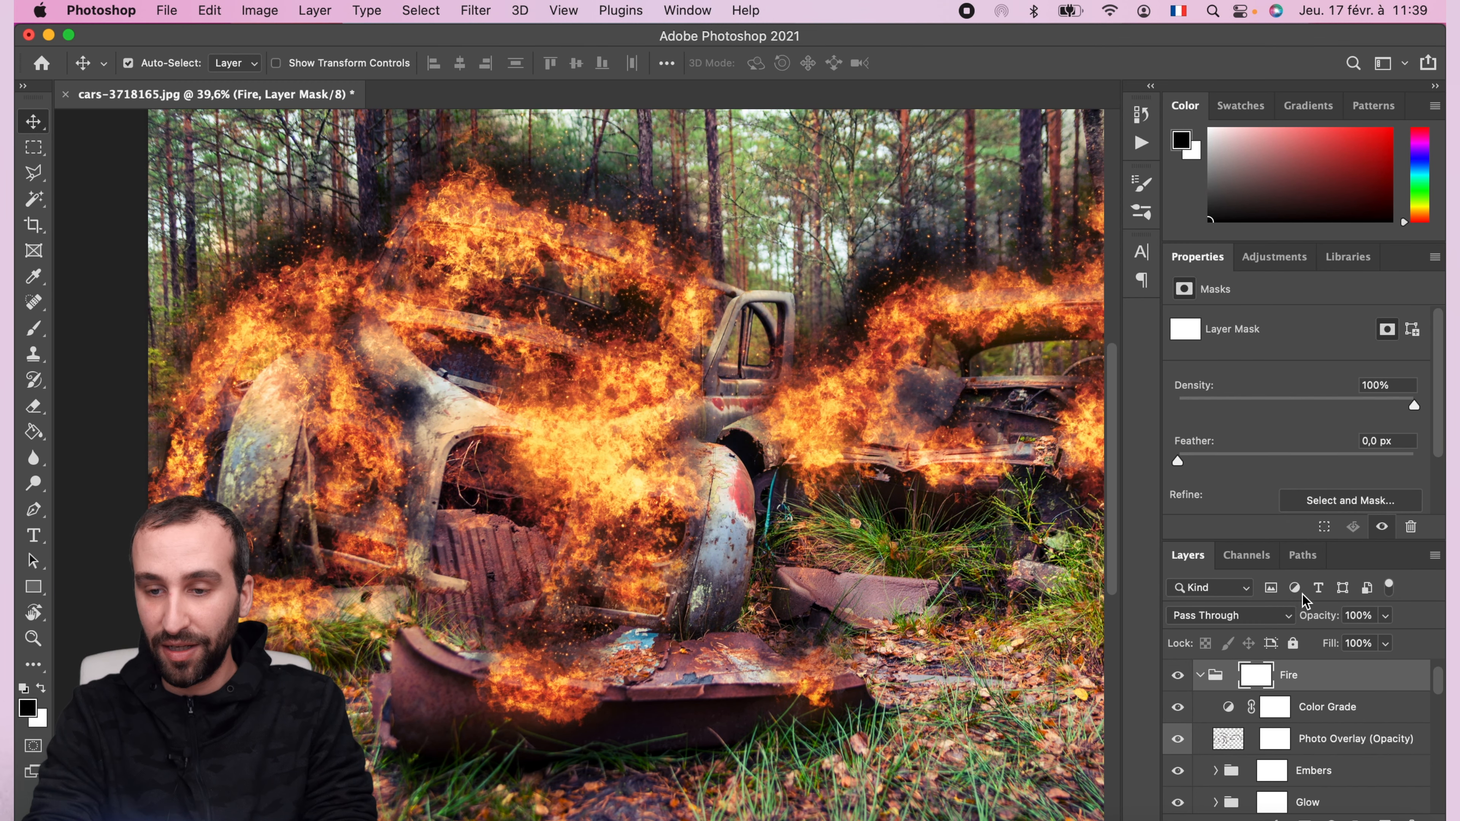
# Step: Hide and show the Fire group to compare the burning cars with the original photo
pyautogui.click(1178, 675)
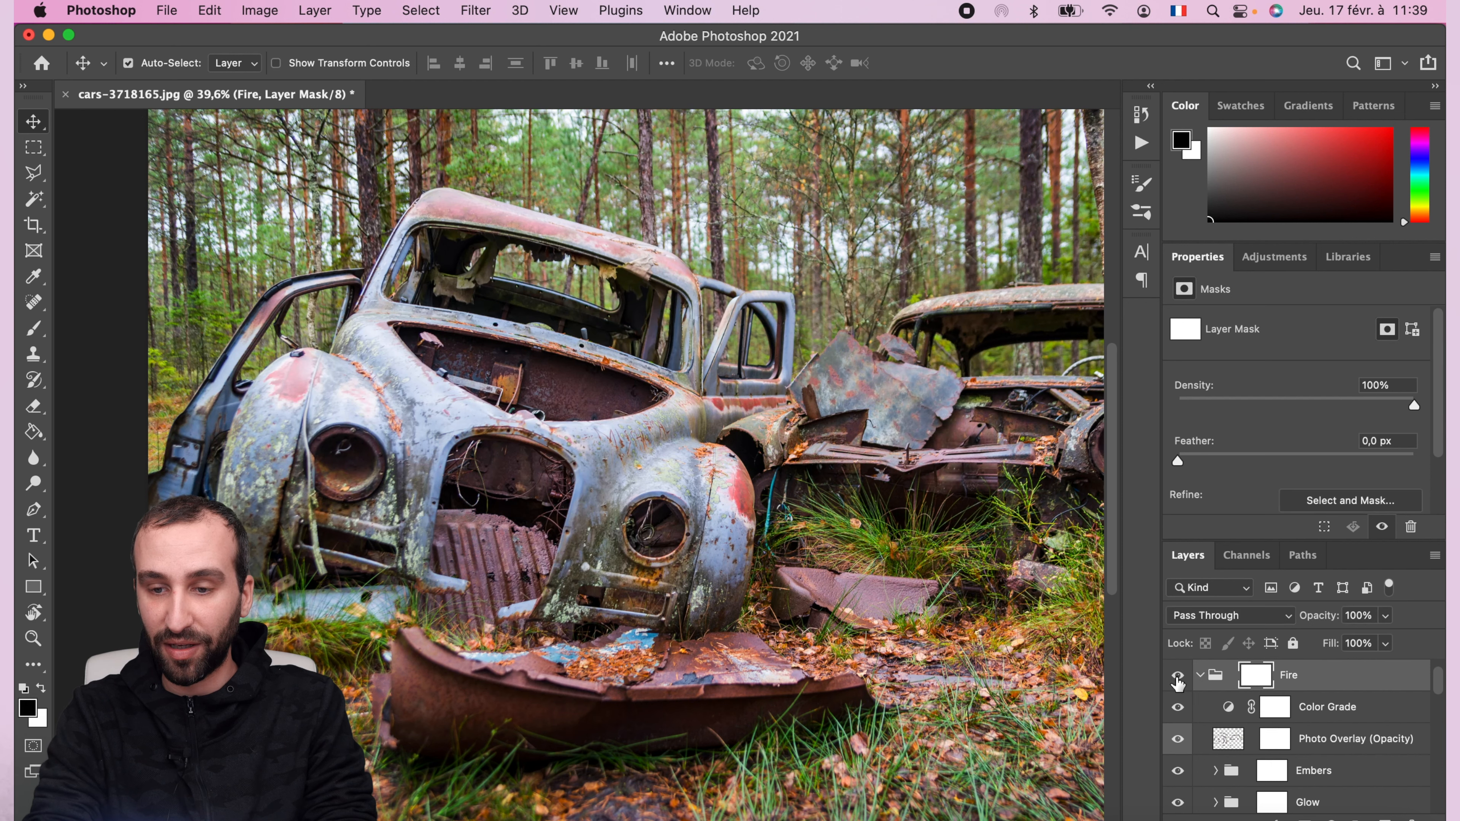
pyautogui.click(1178, 676)
pyautogui.click(1178, 676)
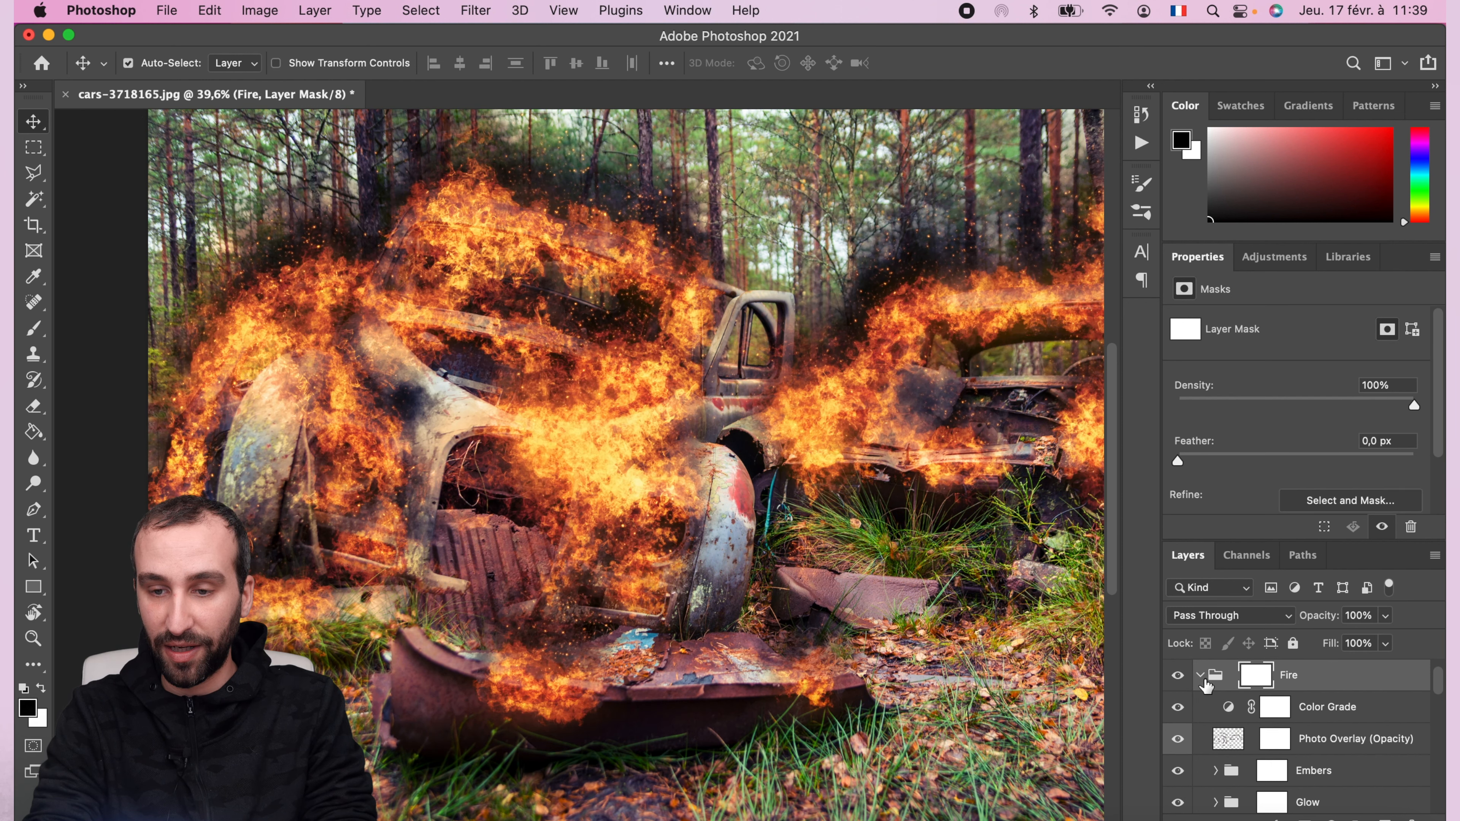
# Step: Toggle the visibility of the Embers group inside the Fire group to inspect the sparks up close above the front car
pyautogui.click(1200, 675)
pyautogui.click(1200, 713)
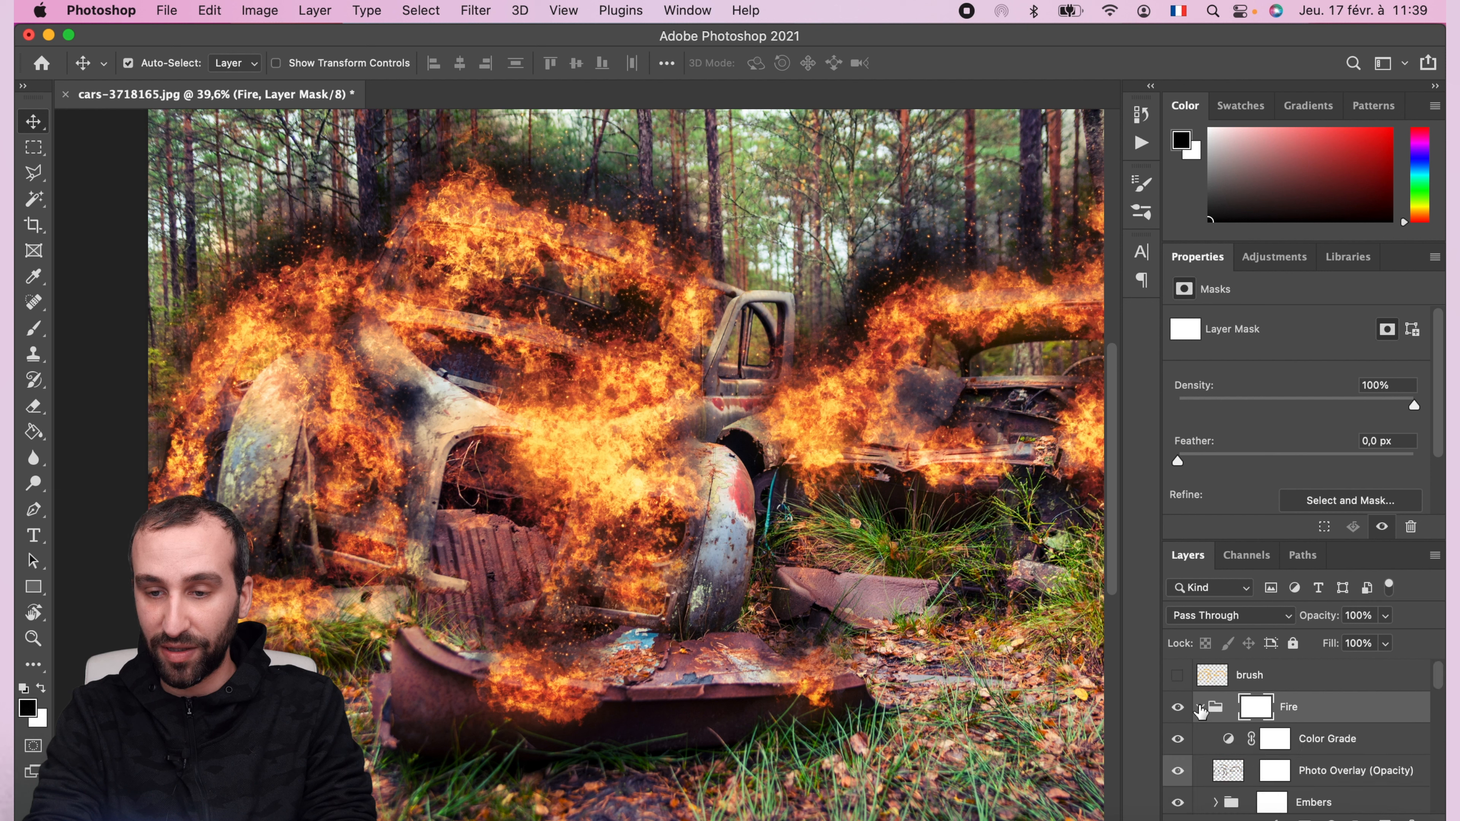
pyautogui.scroll(-2, 1230, 720)
pyautogui.scroll(1, 1231, 720)
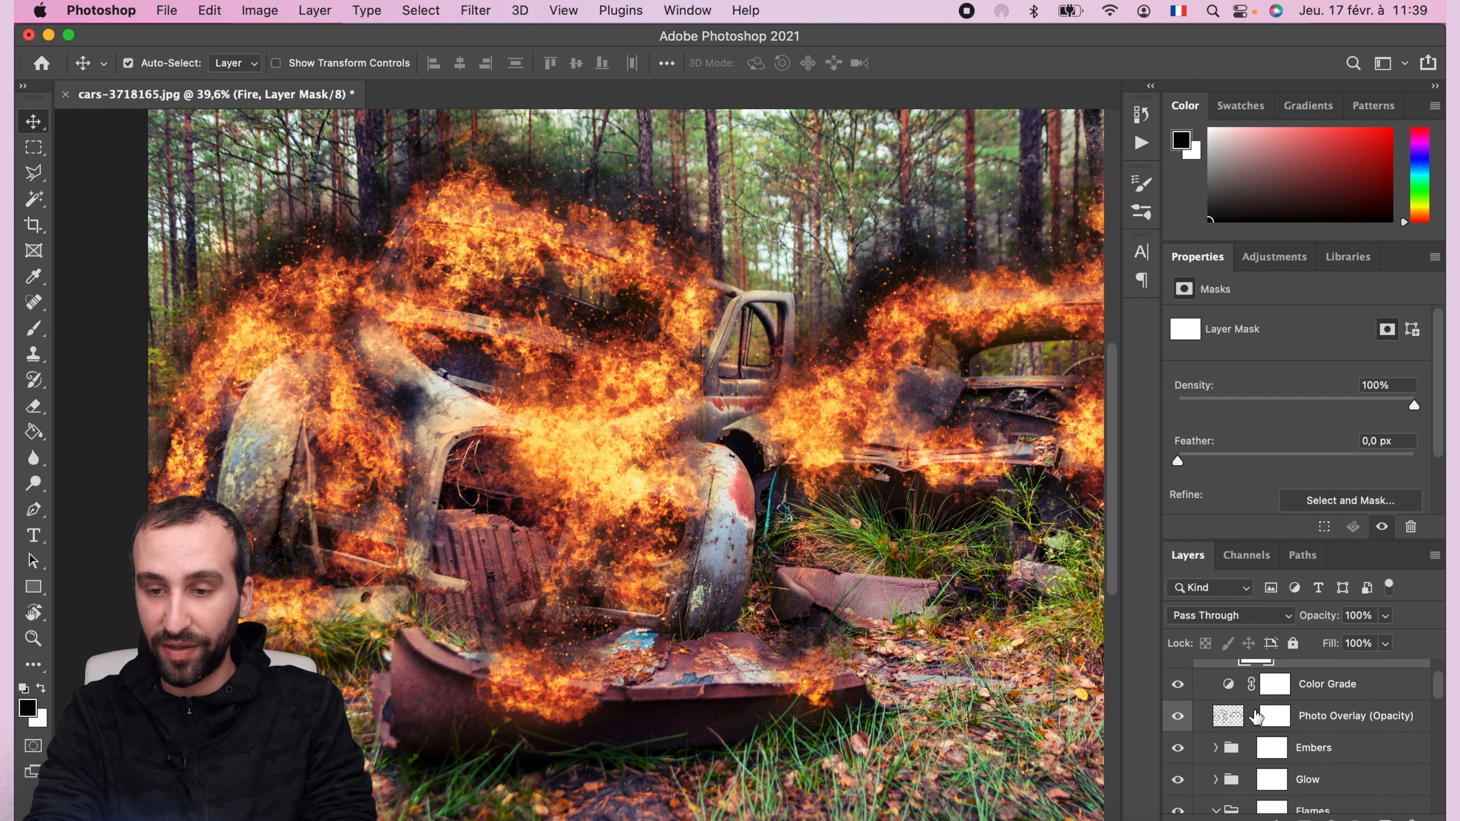
pyautogui.scroll(-1, 1311, 754)
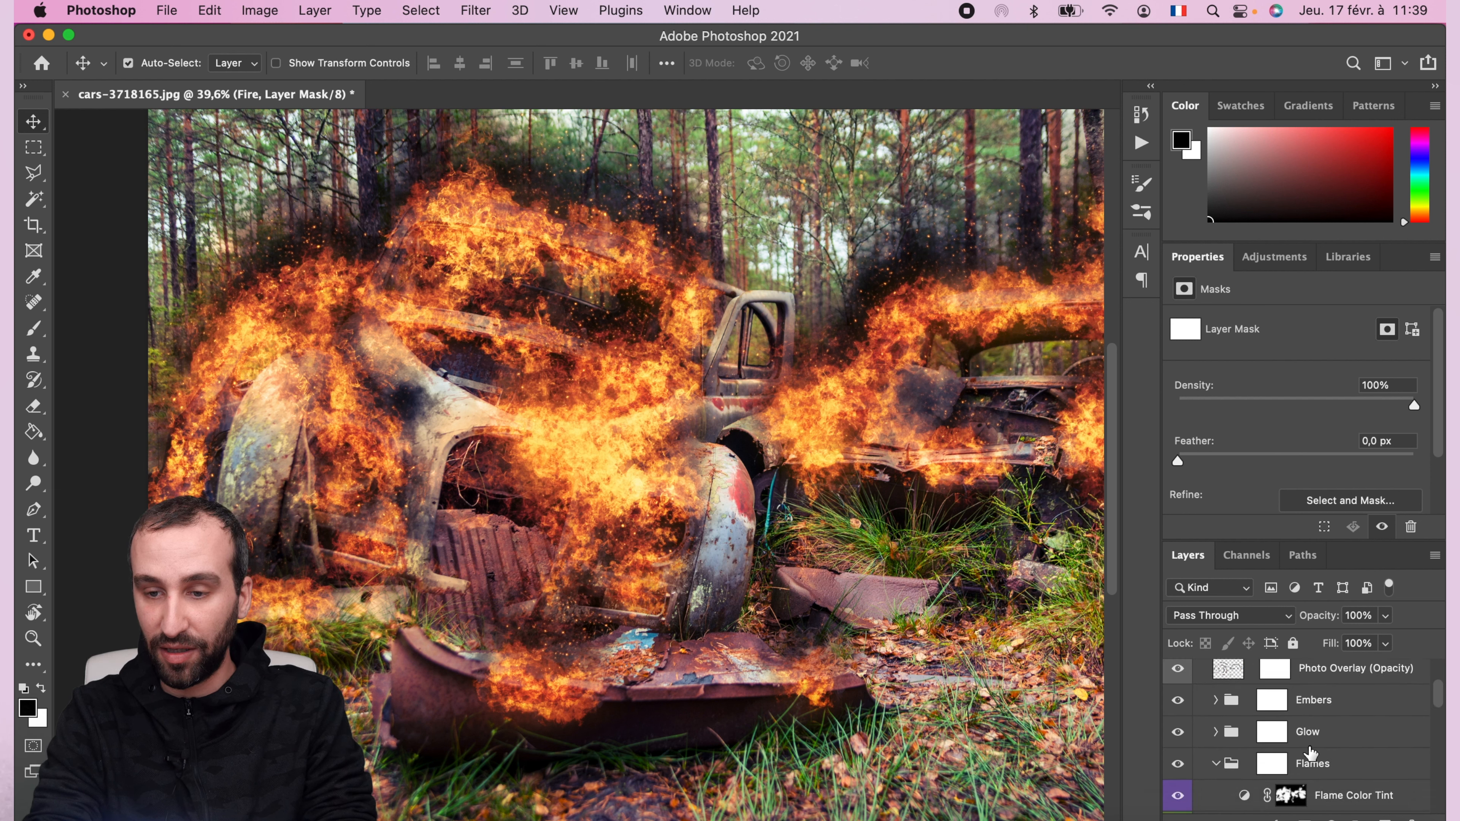
pyautogui.click(1178, 704)
pyautogui.click(1178, 702)
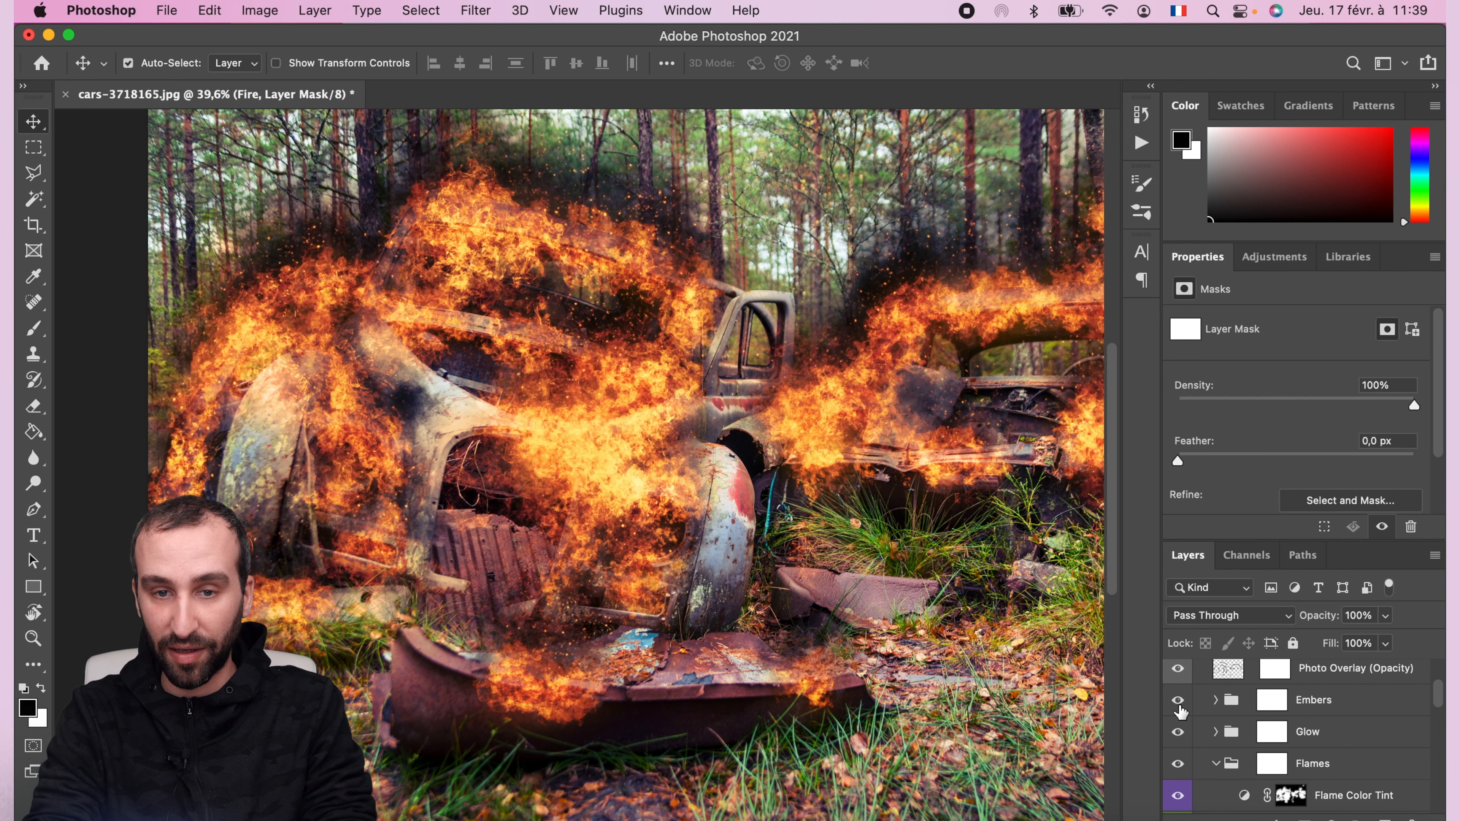
pyautogui.click(1178, 705)
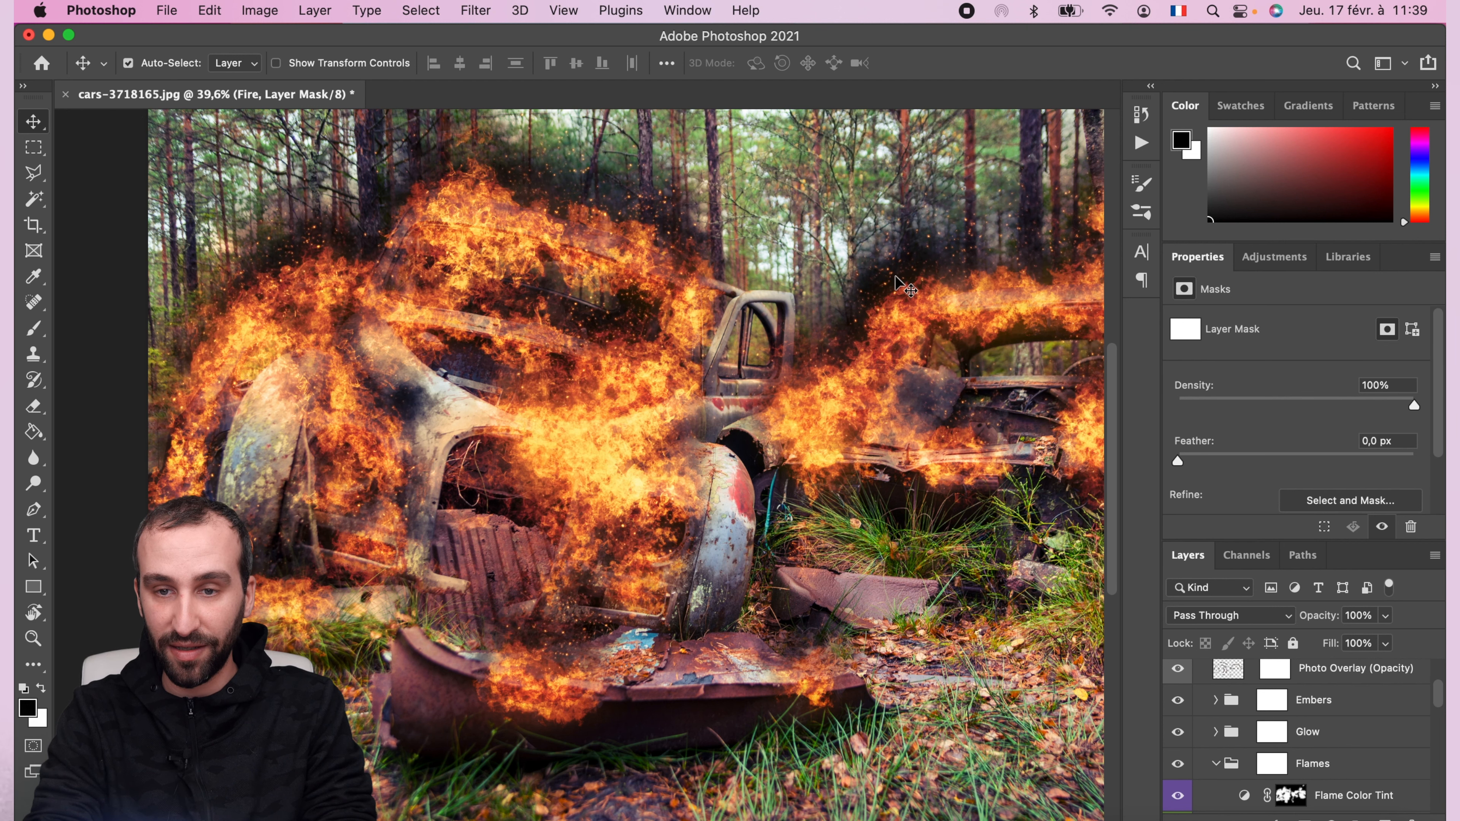
pyautogui.press('super+plus')
pyautogui.press('super+plus')
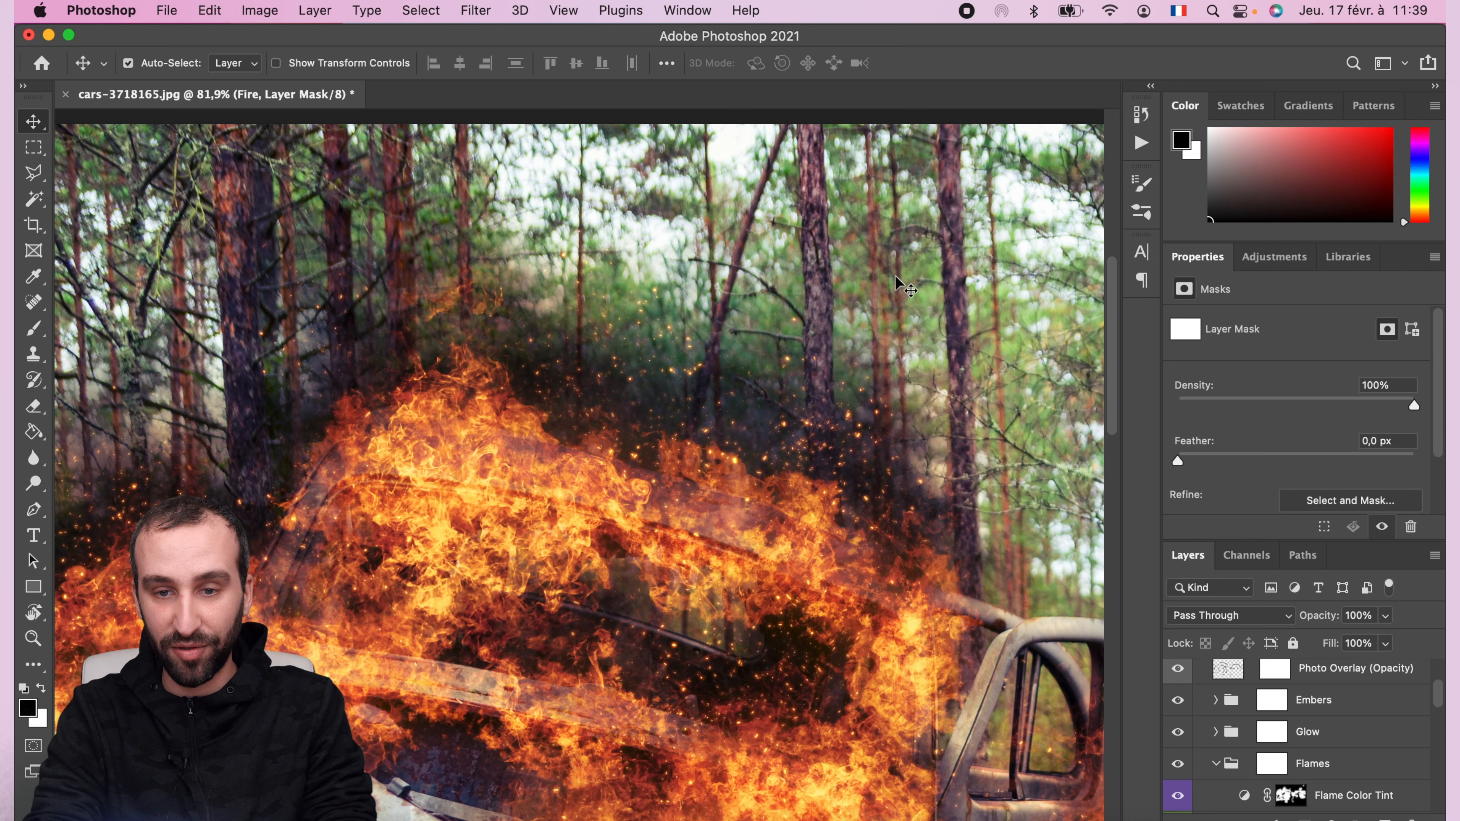
pyautogui.click(1178, 706)
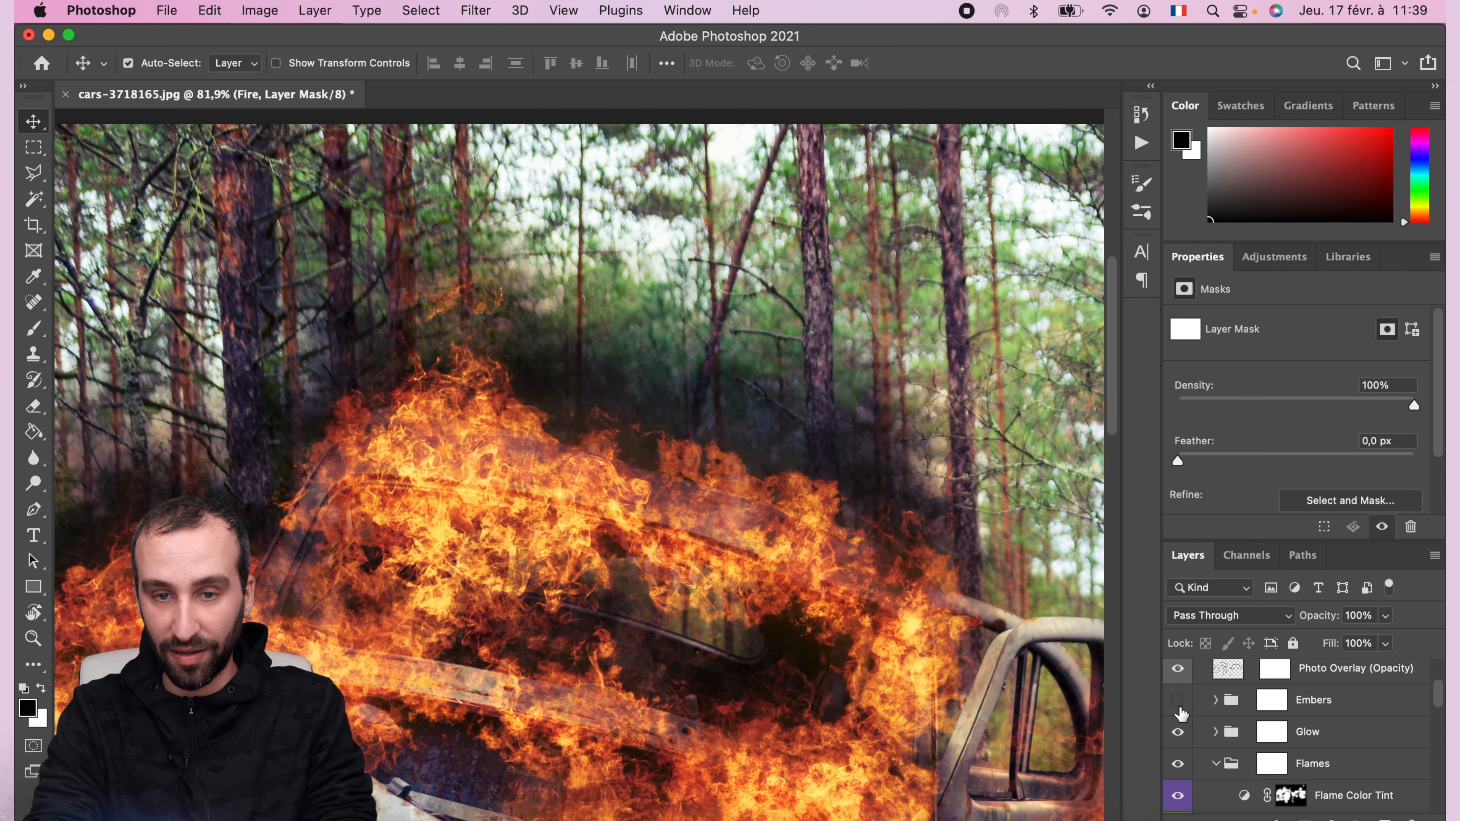
pyautogui.click(1179, 708)
# Step: Duplicate the Embers group as Embers copy and shift its Glowing Embers layer up and to the right for denser sparks
pyautogui.rightClick(1250, 706)
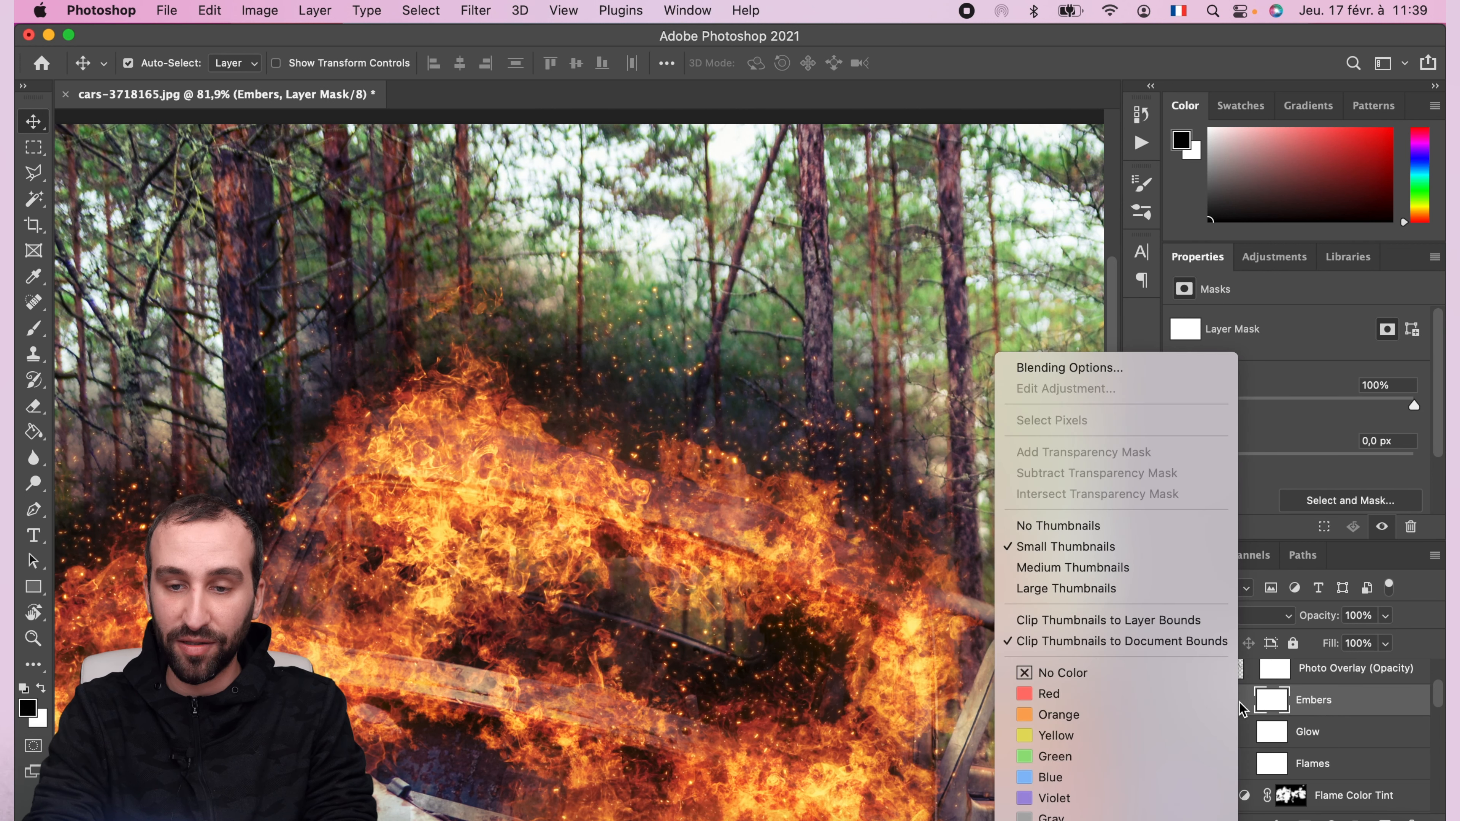
pyautogui.rightClick(1328, 700)
pyautogui.rightClick(1328, 702)
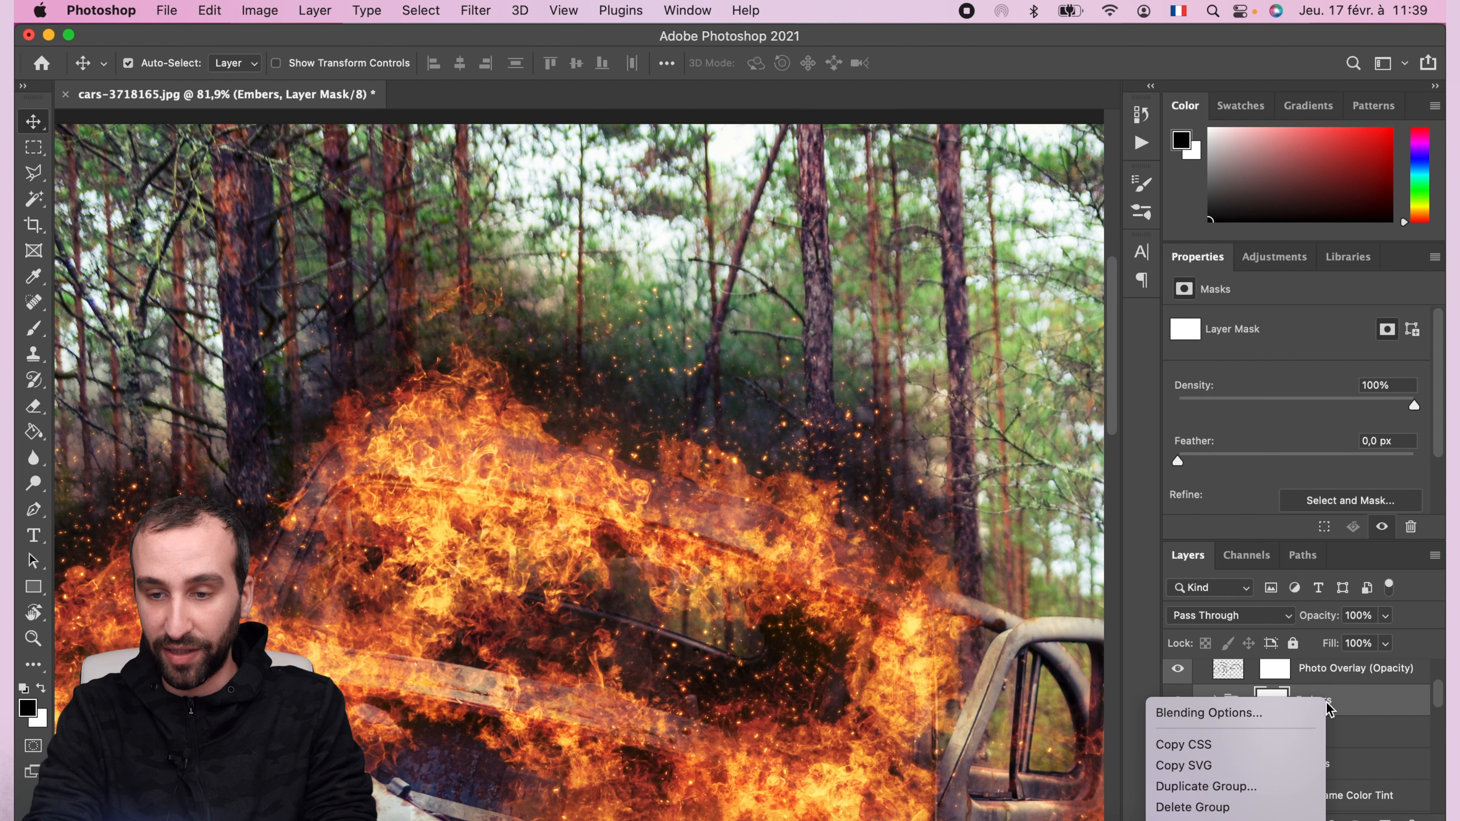
pyautogui.click(1265, 660)
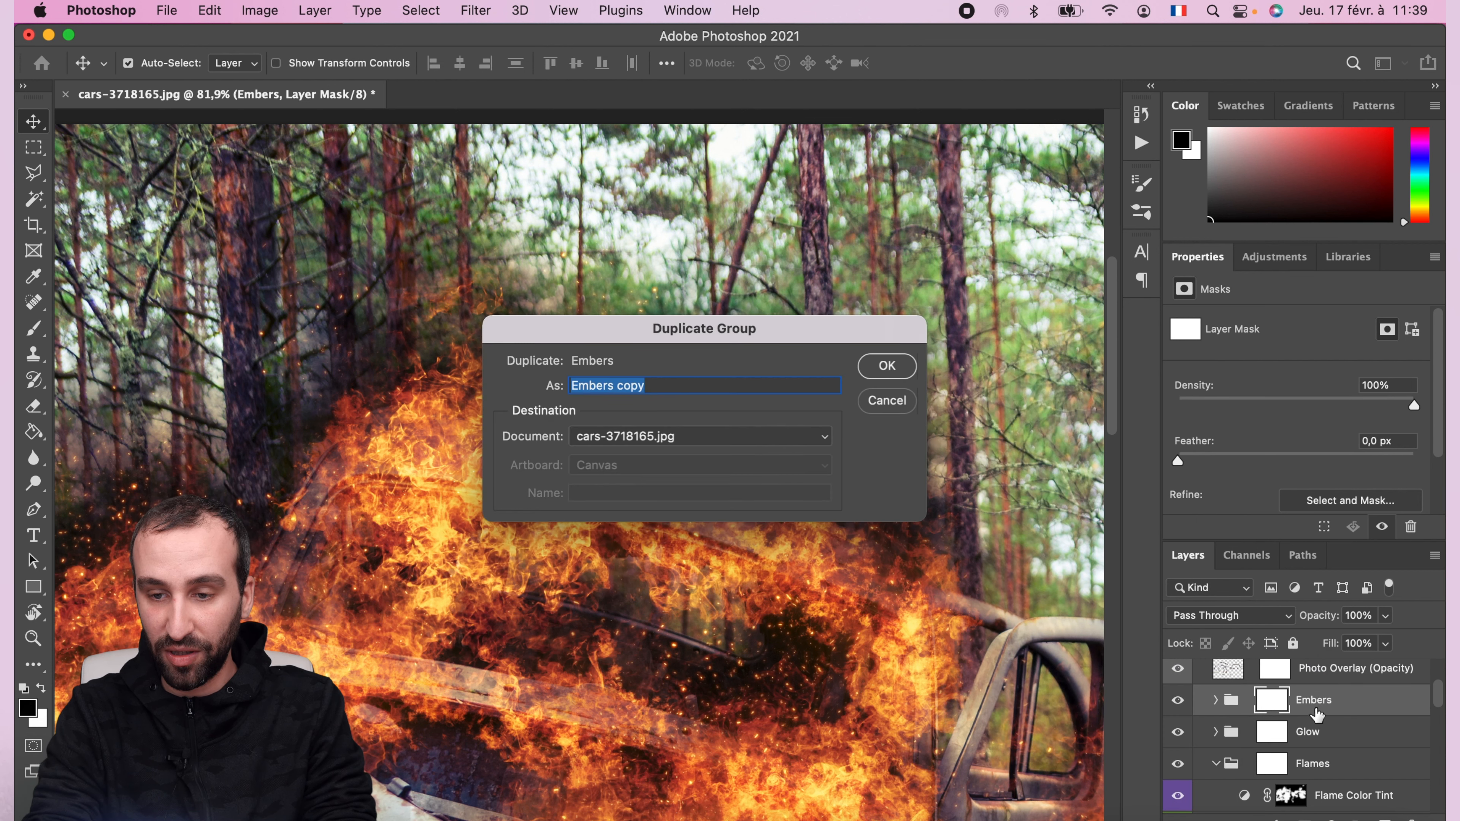
pyautogui.click(896, 369)
pyautogui.moveTo(809, 359); pyautogui.dragTo(968, 262)
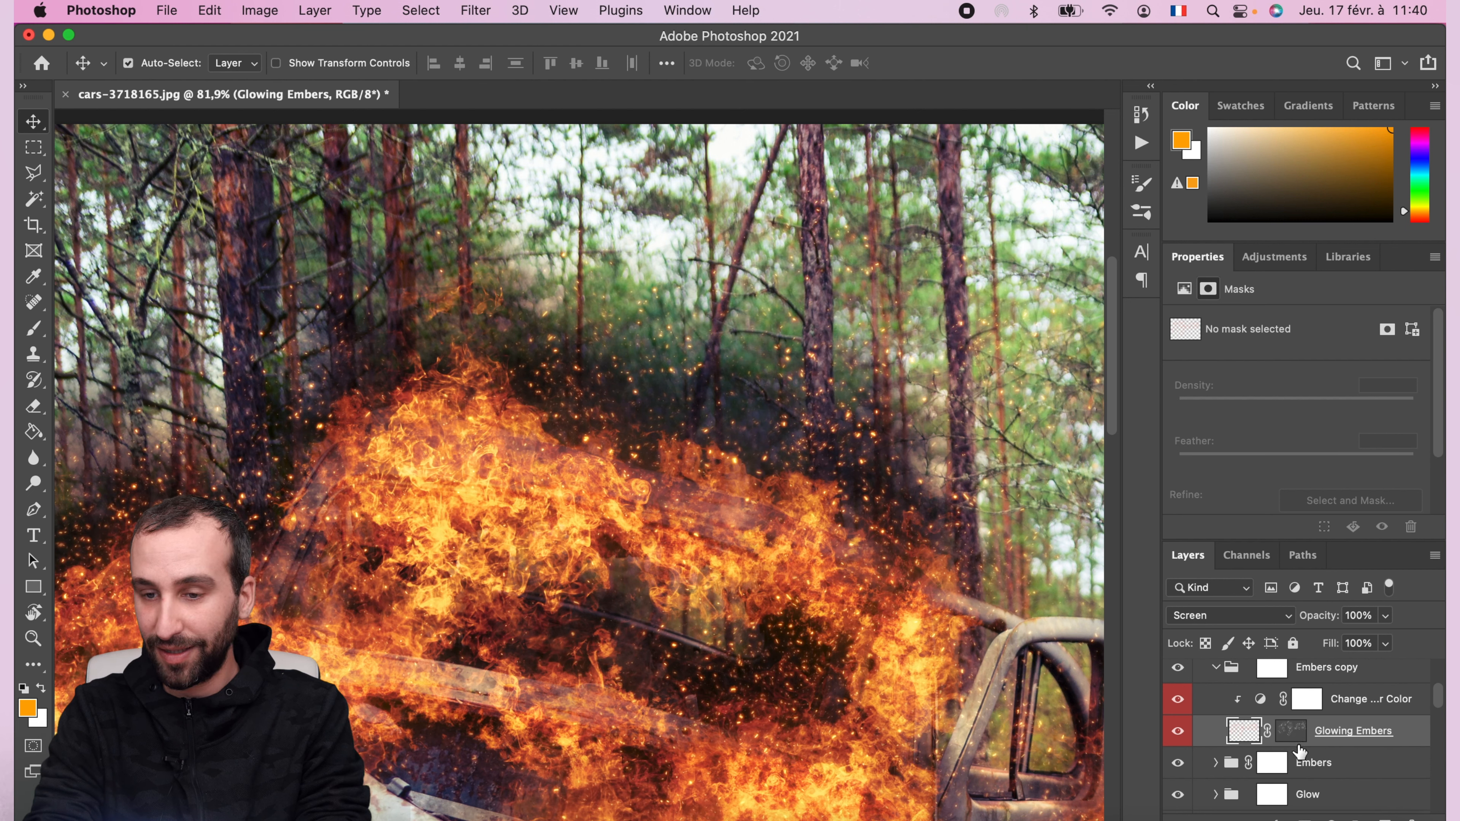
# Step: Toggle the Glow and Flames groups' visibility to examine what each adds to the fire on the front car
pyautogui.scroll(-2, 1287, 758)
pyautogui.scroll(-1, 1286, 758)
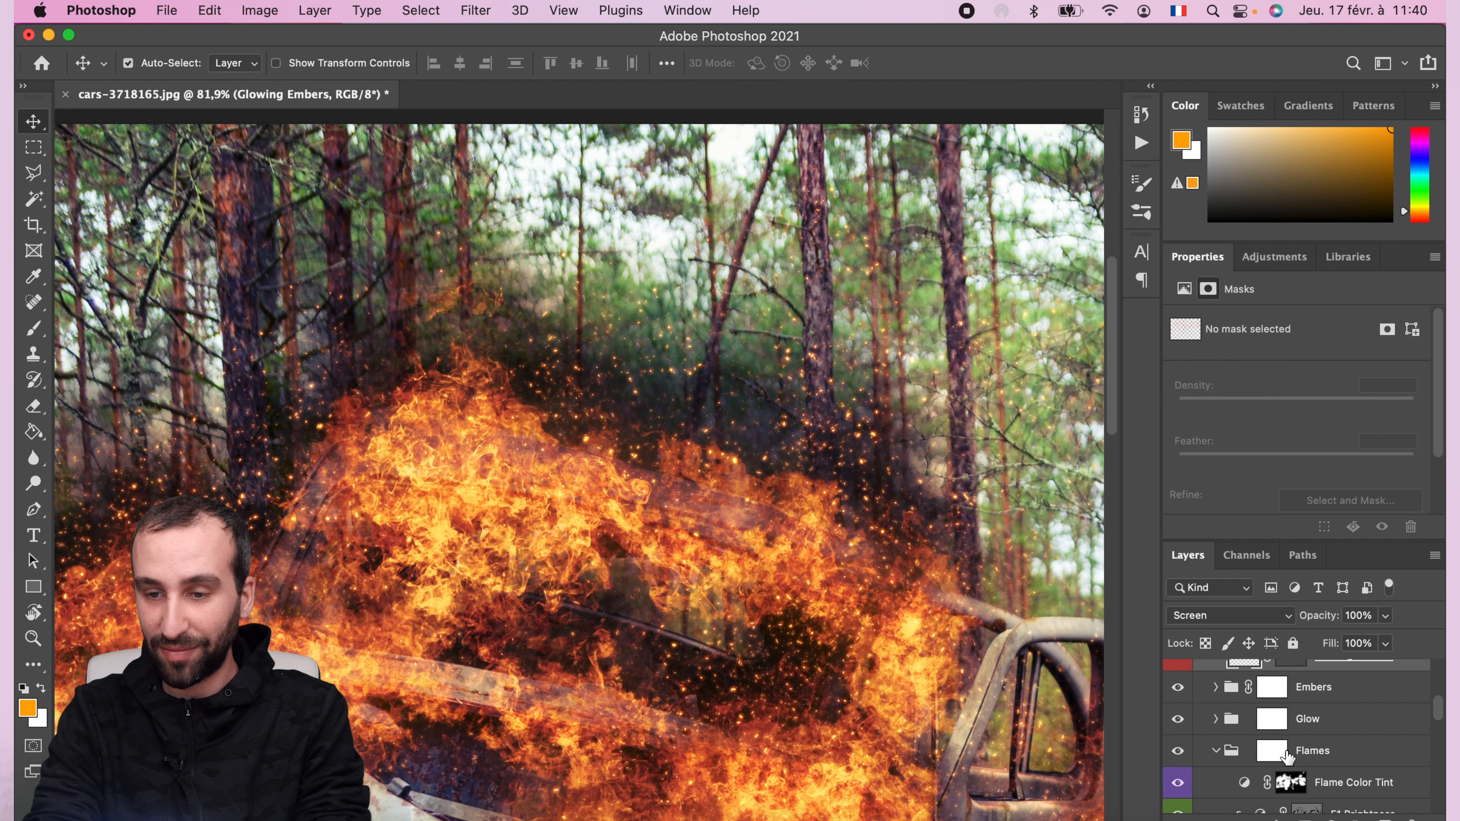
pyautogui.scroll(-5, 923, 657)
pyautogui.click(1178, 719)
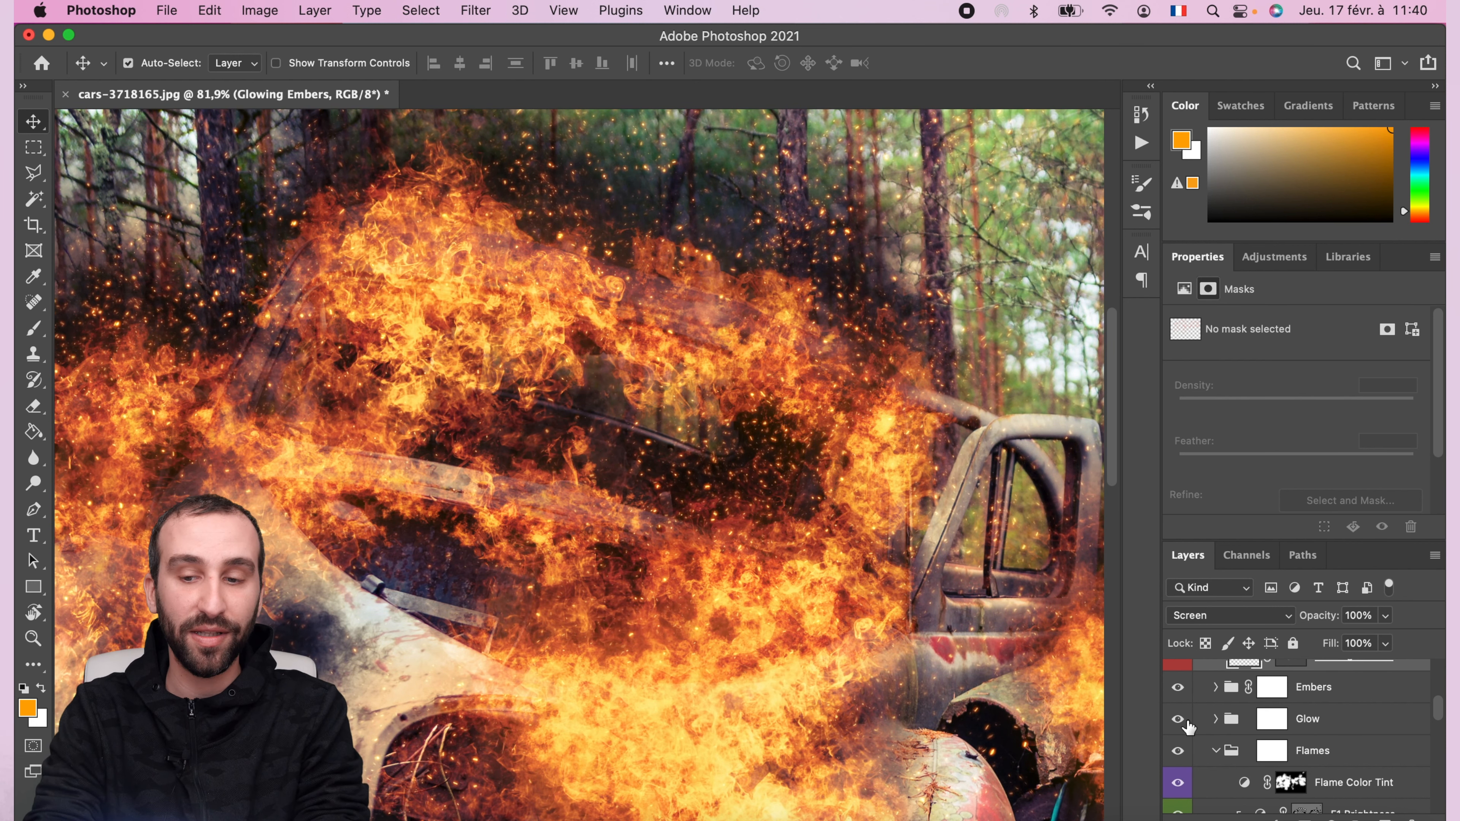
pyautogui.scroll(-1, 1224, 742)
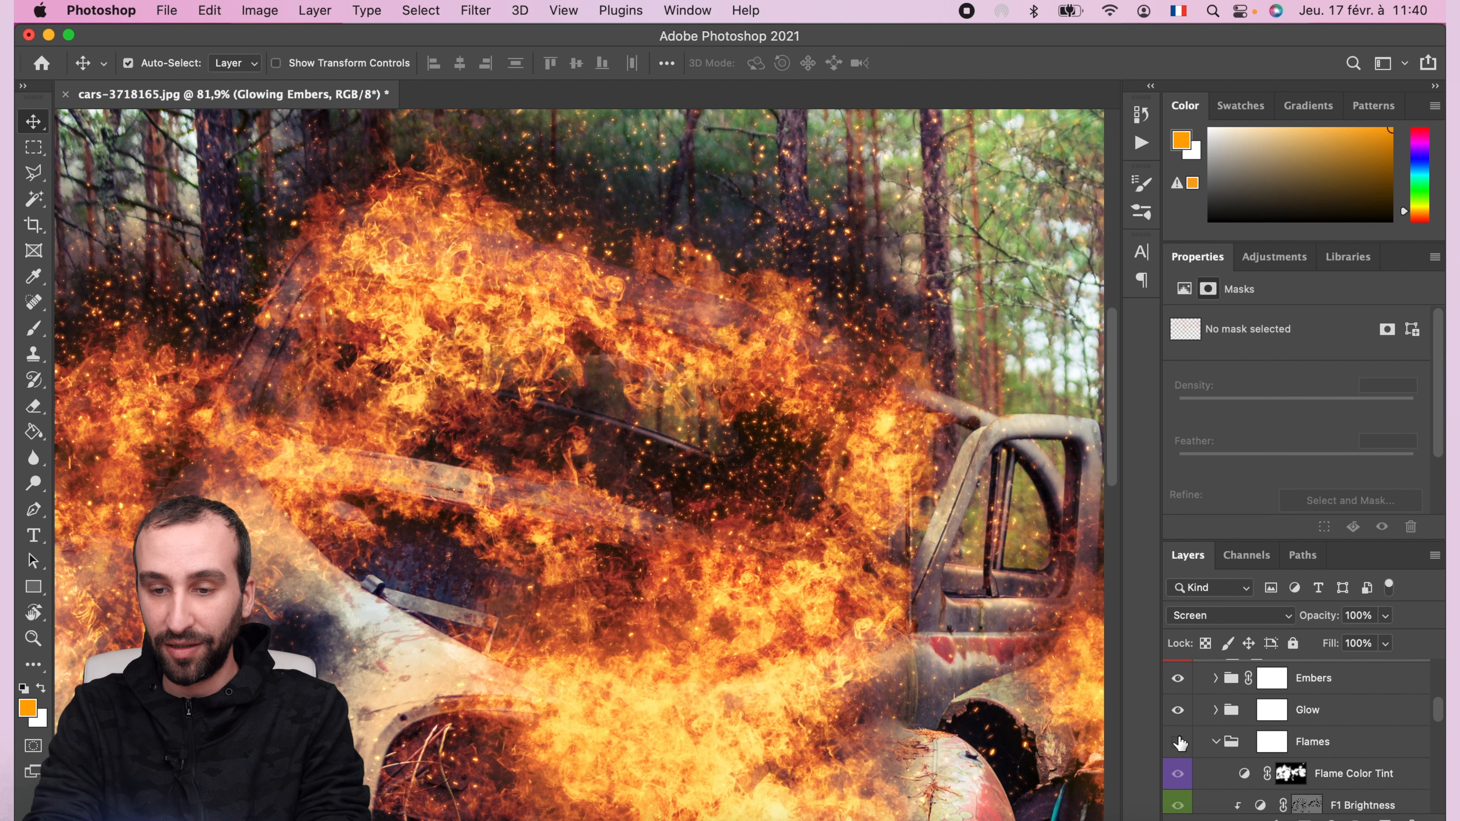
pyautogui.click(1178, 742)
pyautogui.click(1178, 742)
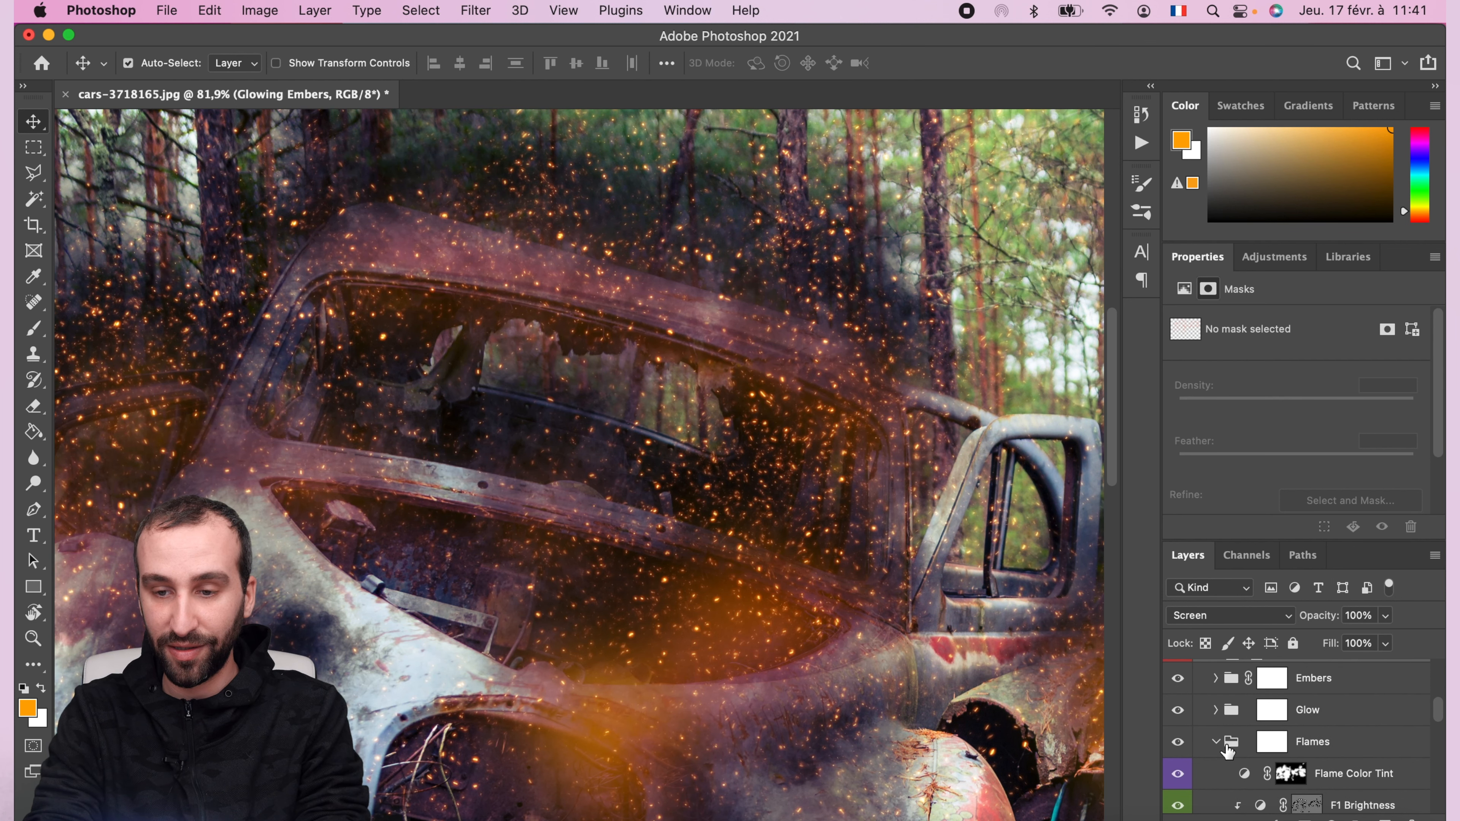
# Step: Collapse the Flames group and look through the black and white smoke layers in the Smoke group
pyautogui.click(1216, 743)
pyautogui.scroll(-3, 1218, 749)
pyautogui.scroll(-3, 1218, 748)
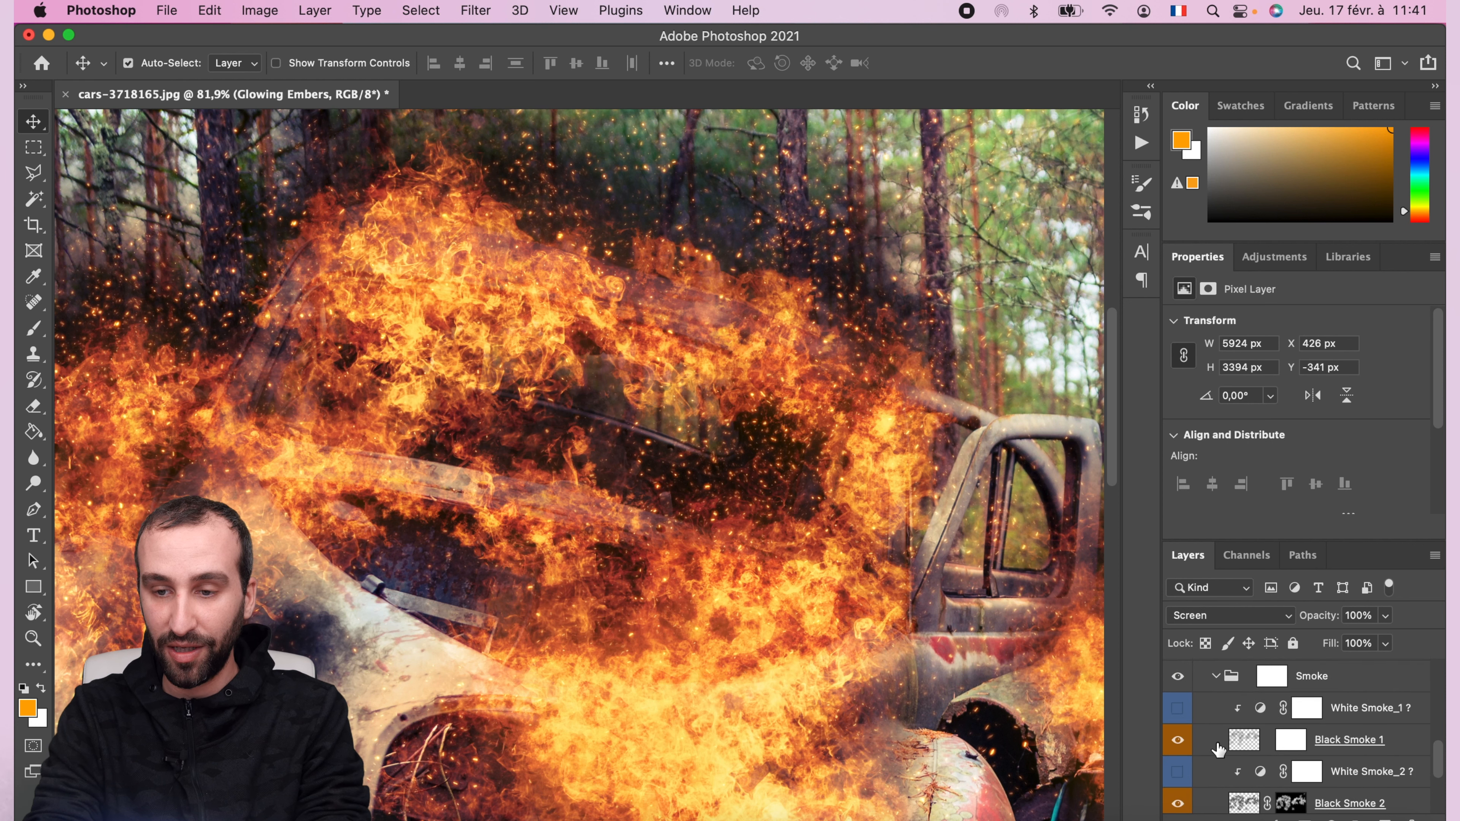
pyautogui.scroll(1, 1218, 748)
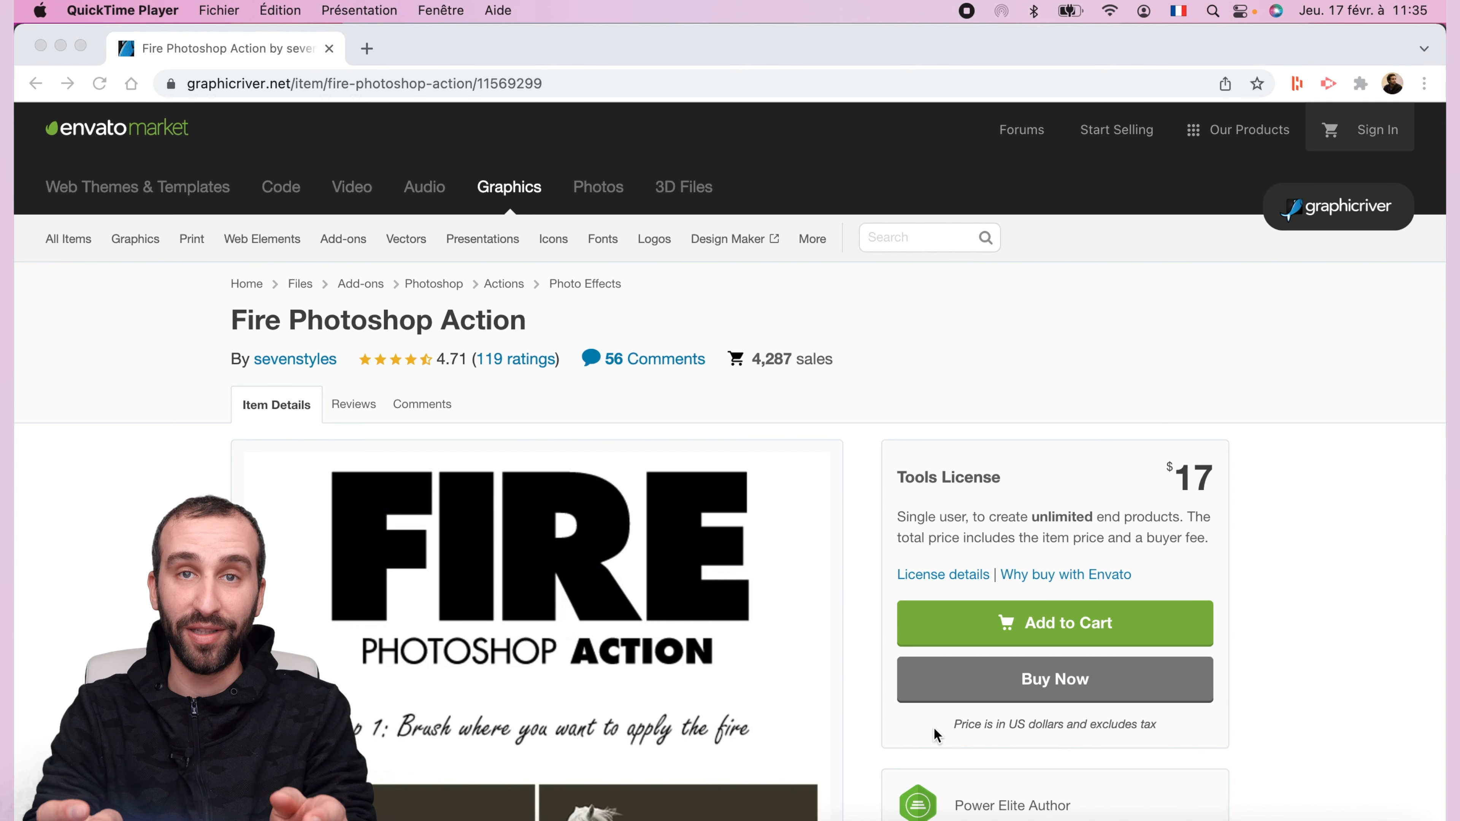
# Step: Look over the Fire Photoshop Action page by sevenstyles on GraphicRiver in the browser, including its example images
pyautogui.scroll(-15, 927, 429)
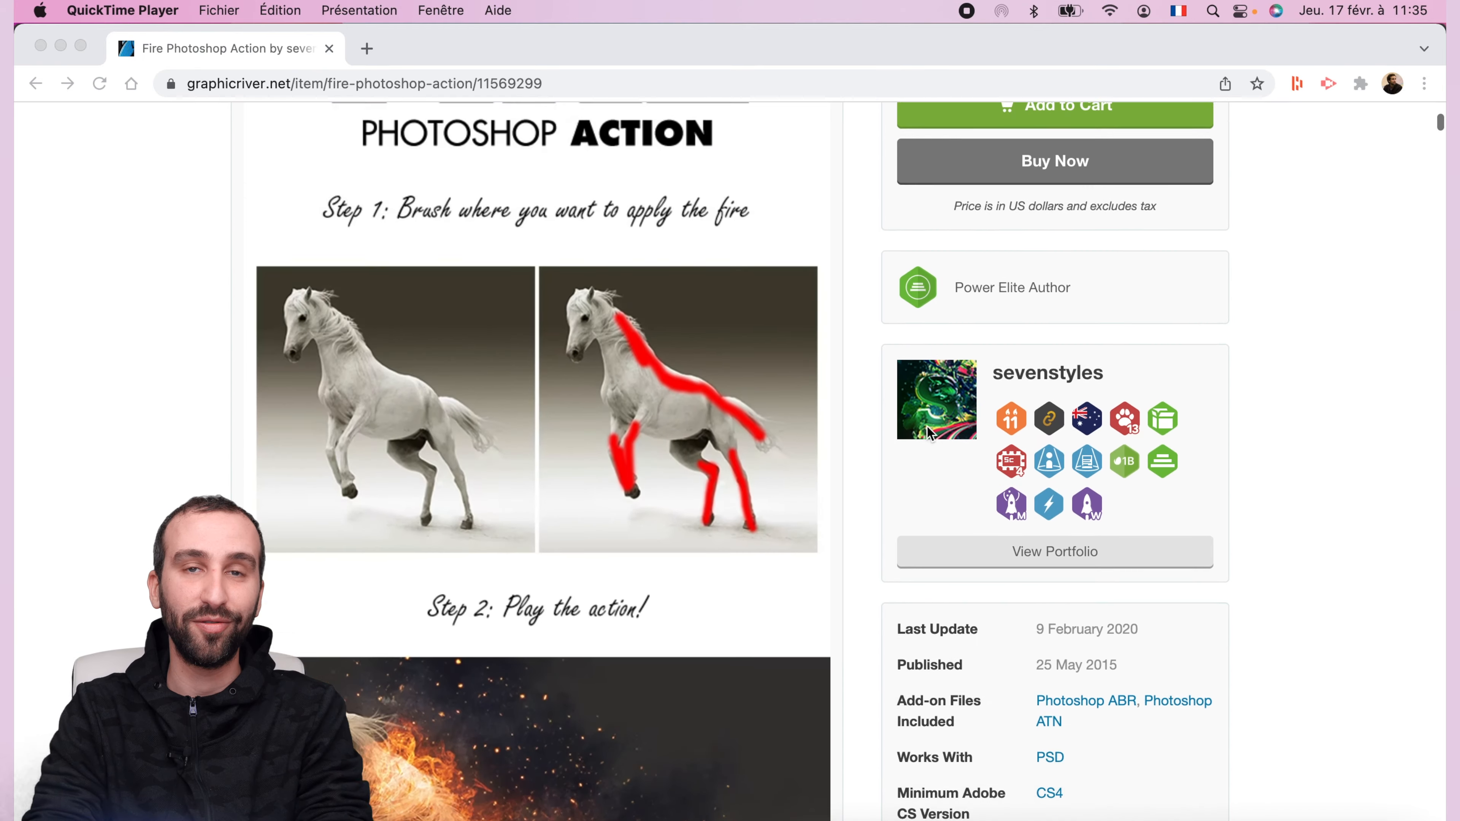
pyautogui.scroll(15, 926, 426)
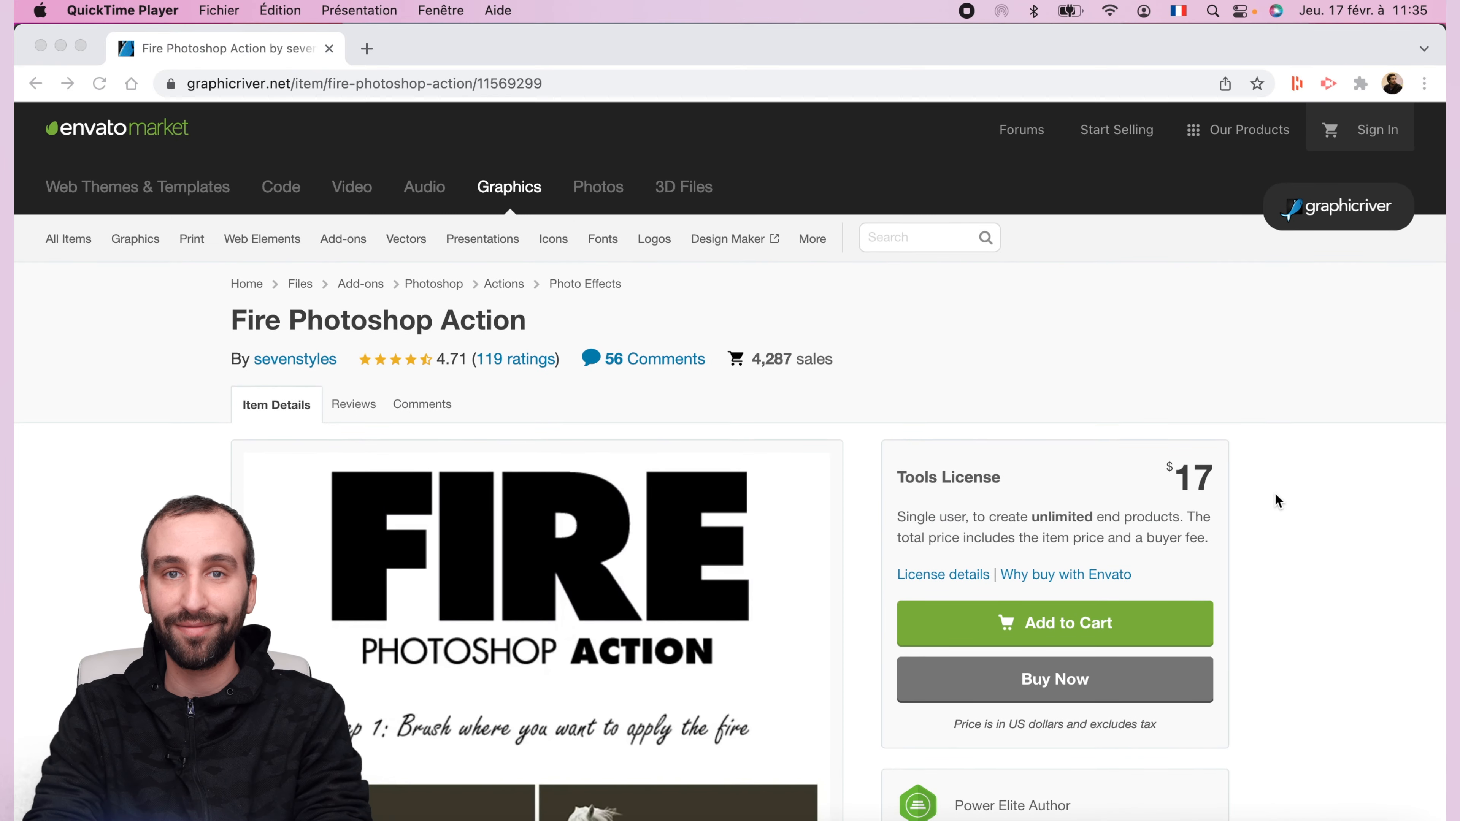